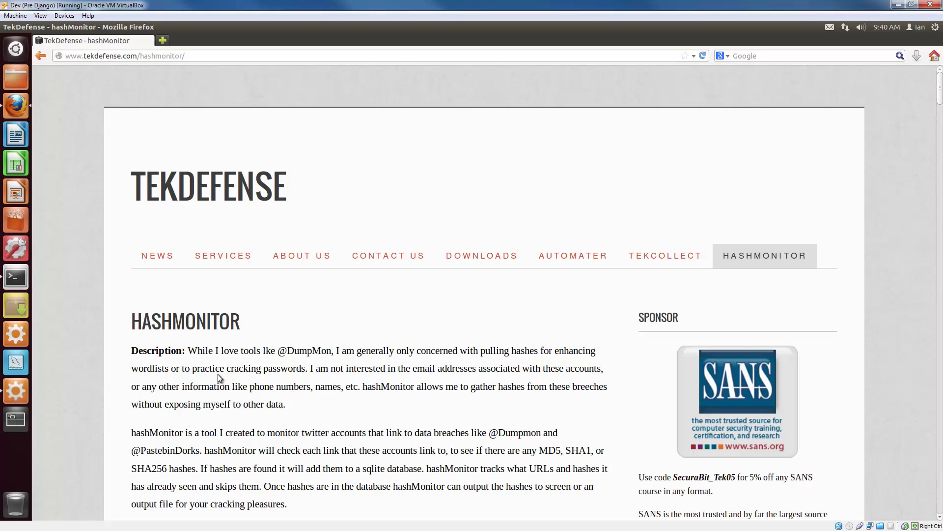
{"action": "scroll", "coordinate": [219, 378], "scroll_direction": "down", "scroll_amount": 3}
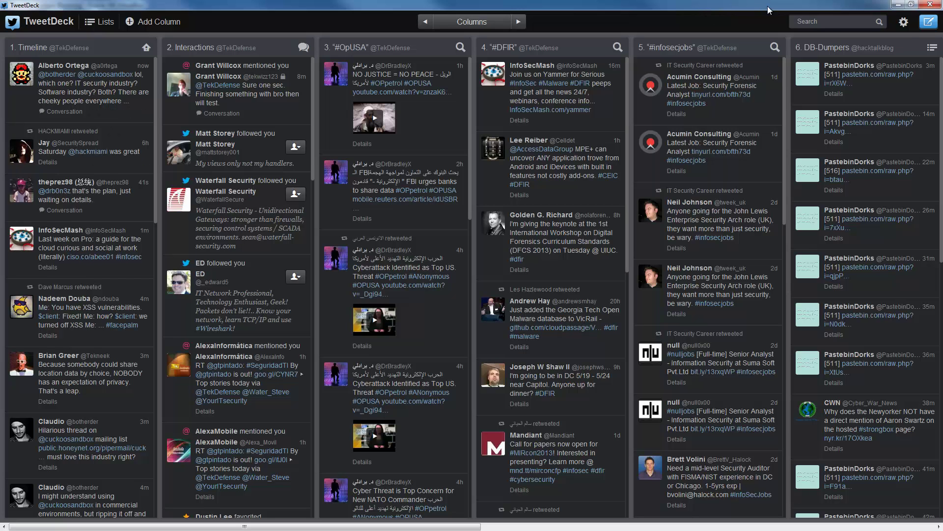
{"action": "left_click", "coordinate": [833, 21]}
{"action": "left_click", "coordinate": [802, 42]}
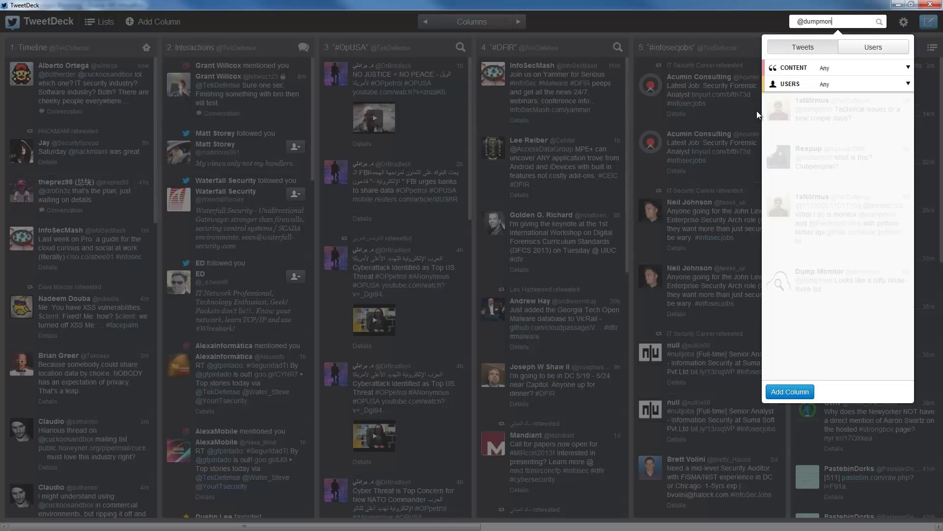
{"action": "left_click", "coordinate": [867, 48]}
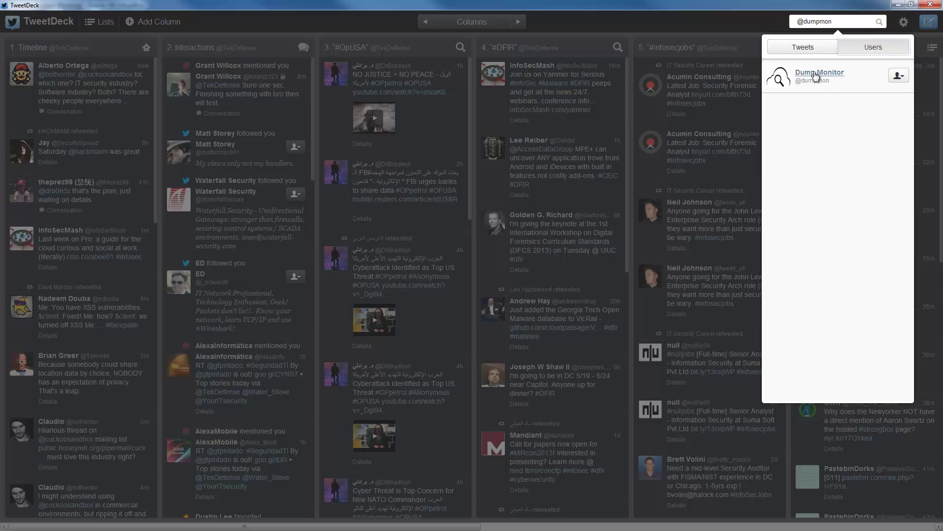
{"action": "left_click", "coordinate": [812, 75]}
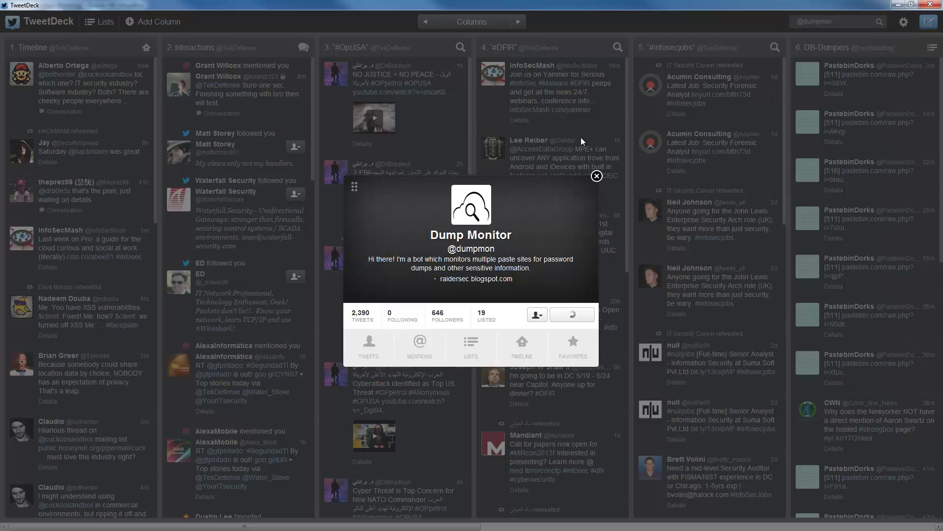
{"action": "left_click", "coordinate": [368, 320]}
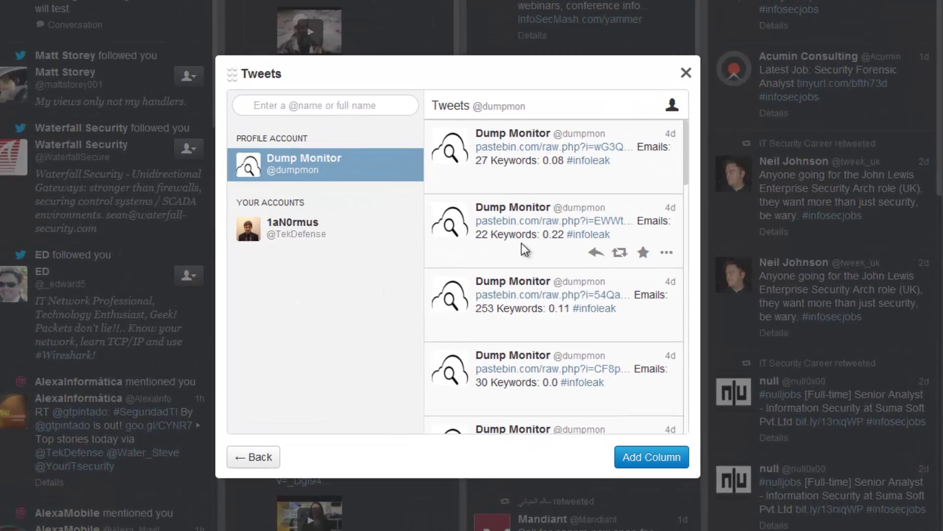
{"action": "scroll", "coordinate": [600, 316], "scroll_direction": "down", "scroll_amount": 10}
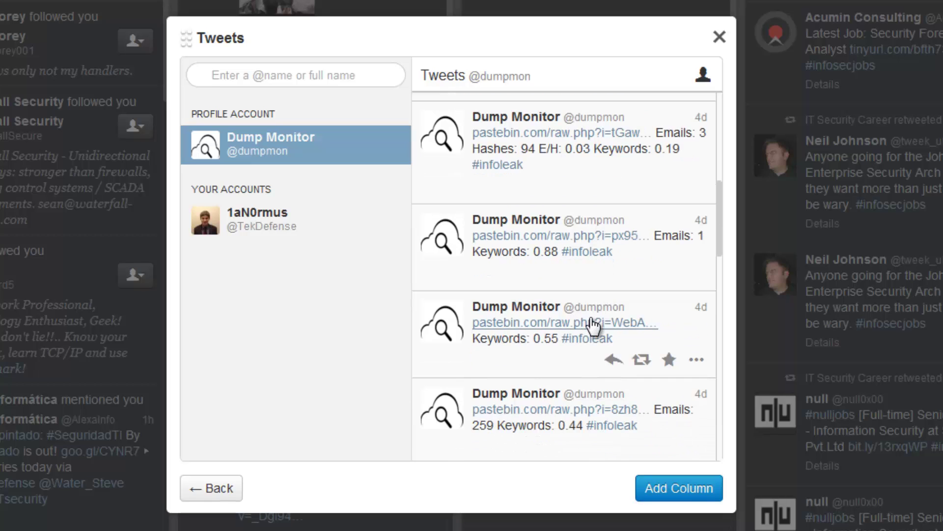
{"action": "scroll", "coordinate": [581, 319], "scroll_direction": "down", "scroll_amount": 4}
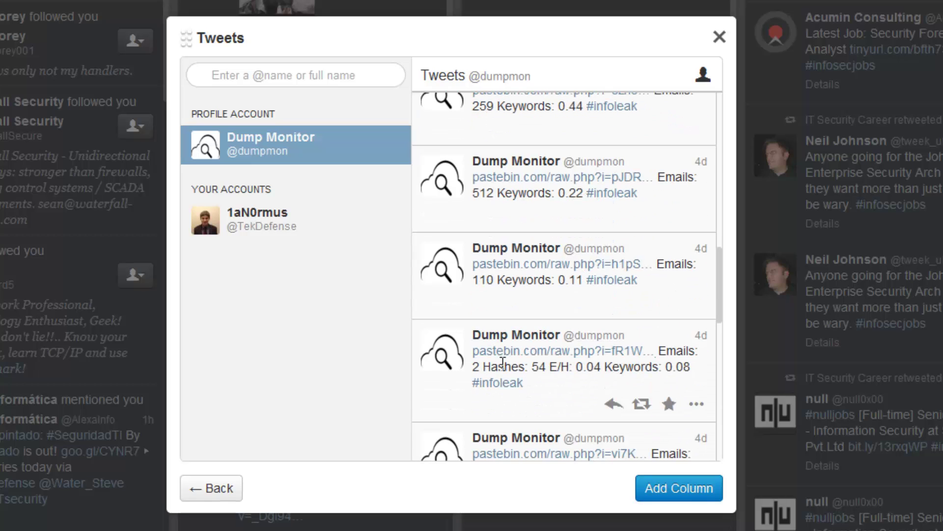
{"action": "mouse_move", "coordinate": [474, 367]}
{"action": "left_mouse_down"}
{"action": "mouse_move", "coordinate": [573, 366]}
{"action": "mouse_move", "coordinate": [491, 367]}
{"action": "left_mouse_up"}
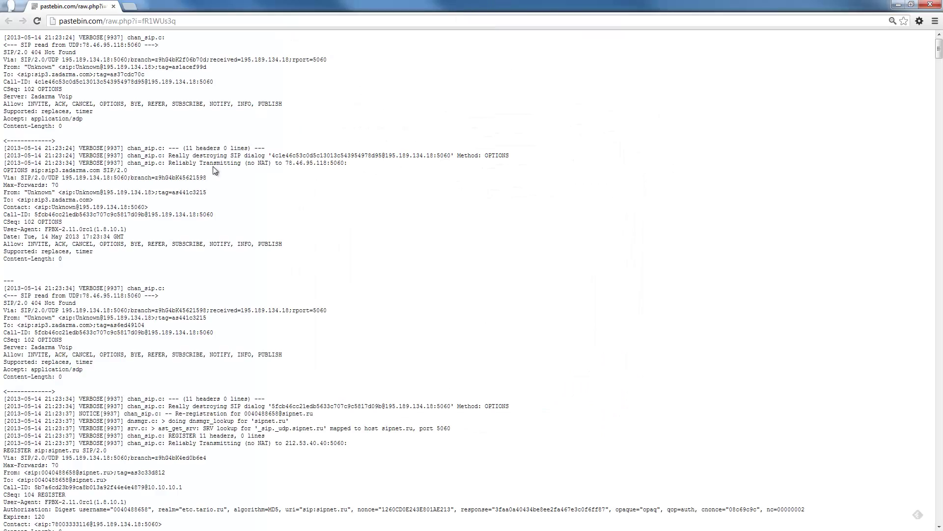
{"action": "scroll", "coordinate": [134, 146], "scroll_direction": "down", "scroll_amount": 20}
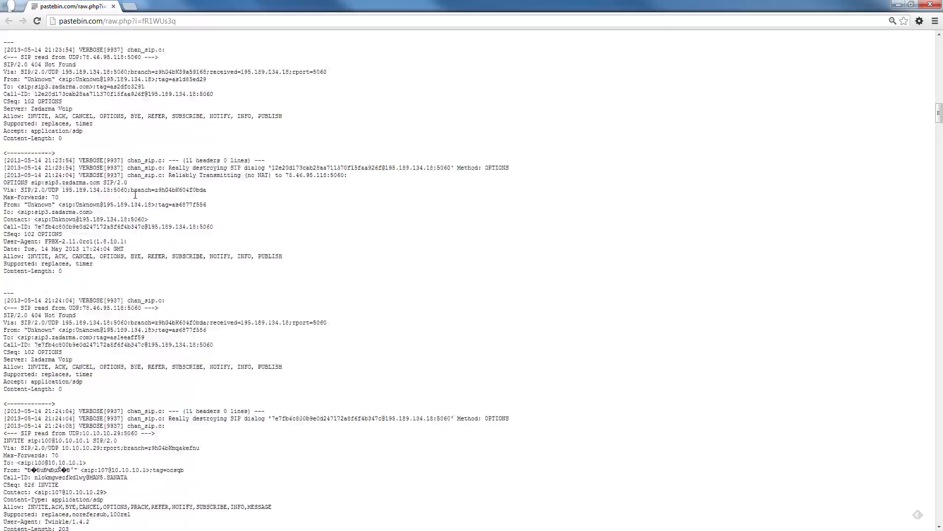
{"action": "scroll", "coordinate": [136, 201], "scroll_direction": "down", "scroll_amount": 20}
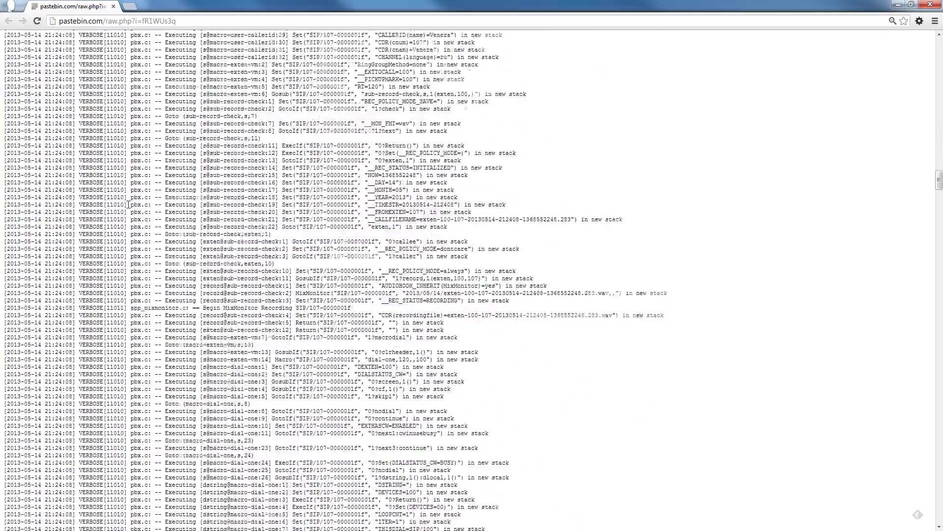
{"action": "scroll", "coordinate": [134, 205], "scroll_direction": "down", "scroll_amount": 20}
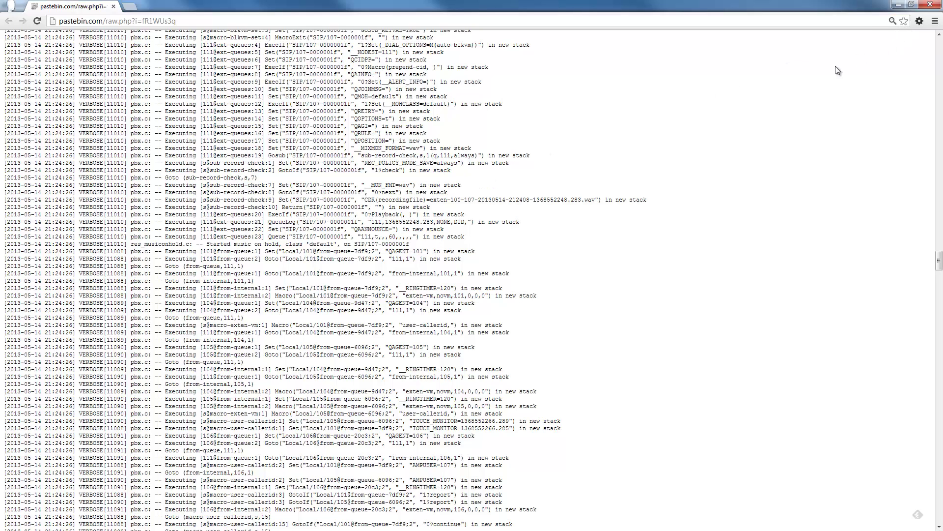
{"action": "left_click", "coordinate": [930, 4]}
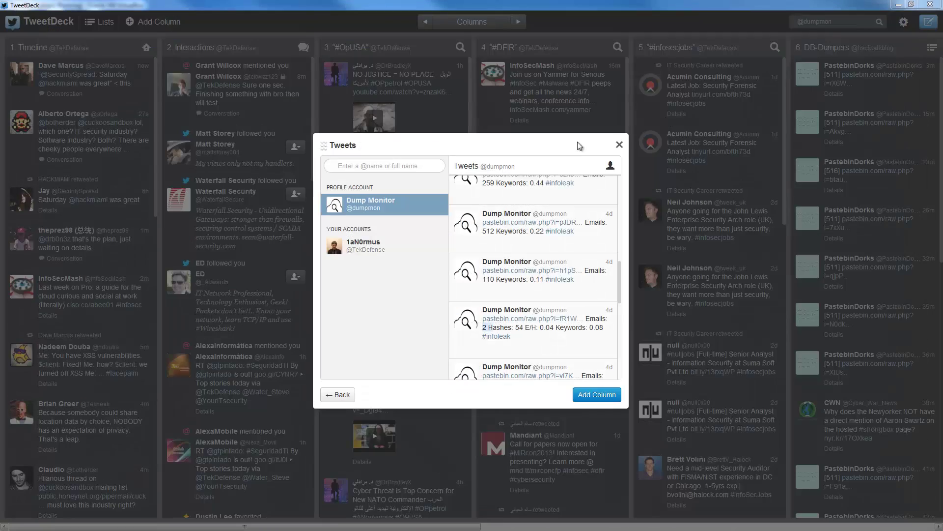
{"action": "left_click", "coordinate": [620, 144]}
{"action": "left_click", "coordinate": [897, 5]}
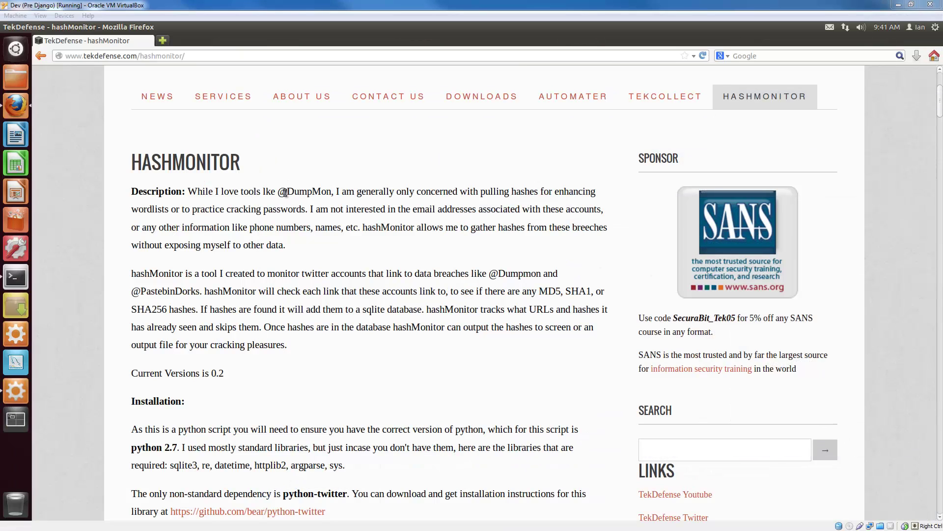
{"action": "left_click_drag", "start_coordinate": [288, 194], "coordinate": [322, 194]}
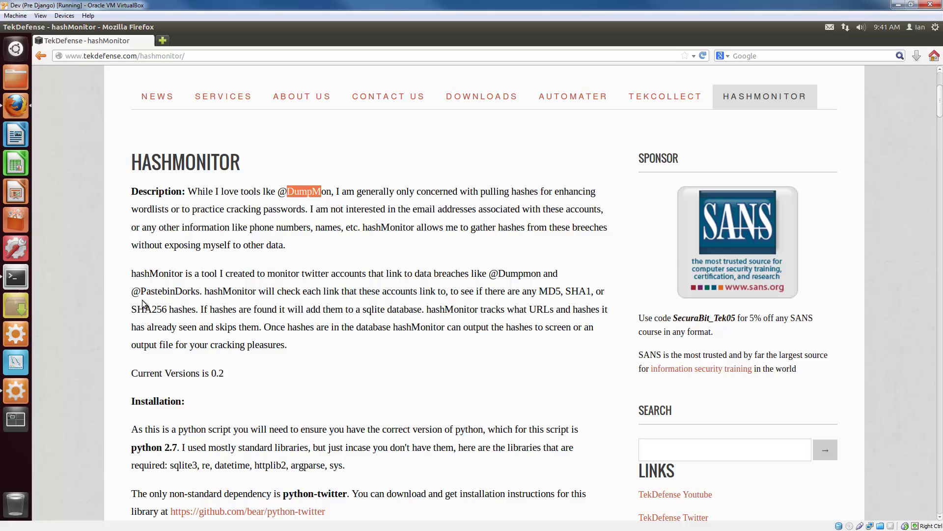
{"action": "left_click_drag", "start_coordinate": [131, 291], "coordinate": [201, 291]}
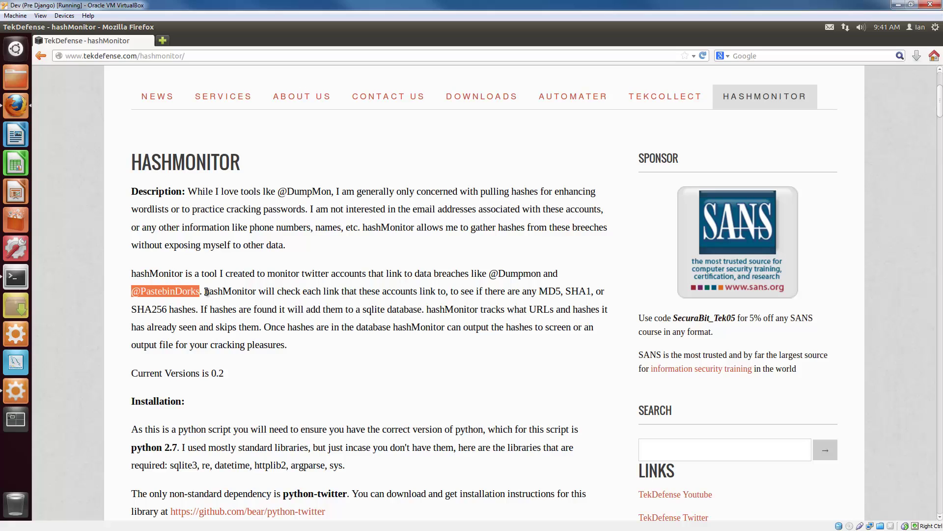
{"action": "left_click_drag", "start_coordinate": [206, 291], "coordinate": [260, 293]}
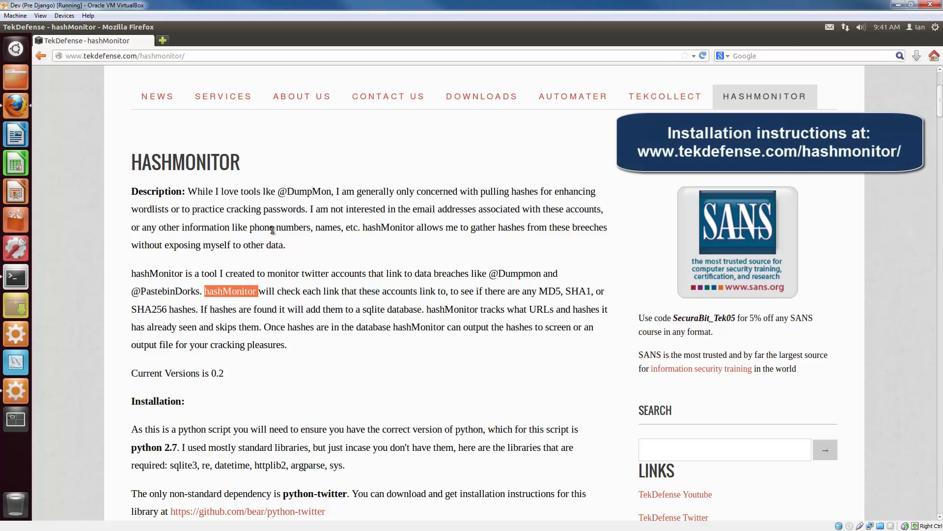
Step: Review the Installation section of the hashMonitor page, highlighting the python 2.7 requirement and the python-twitter dependency
{"action": "scroll", "coordinate": [271, 227], "scroll_direction": "down", "scroll_amount": 2}
{"action": "scroll", "coordinate": [271, 224], "scroll_direction": "down", "scroll_amount": 8}
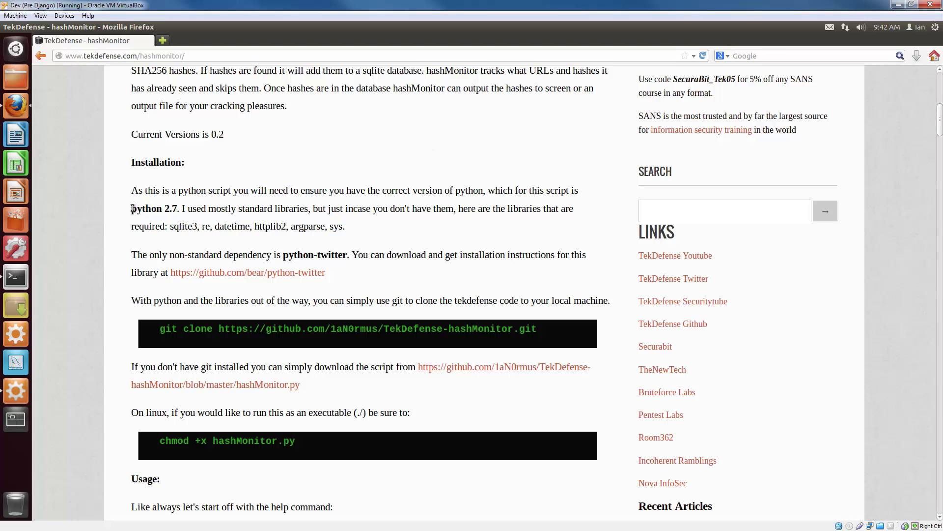
{"action": "left_click_drag", "start_coordinate": [132, 209], "coordinate": [178, 211]}
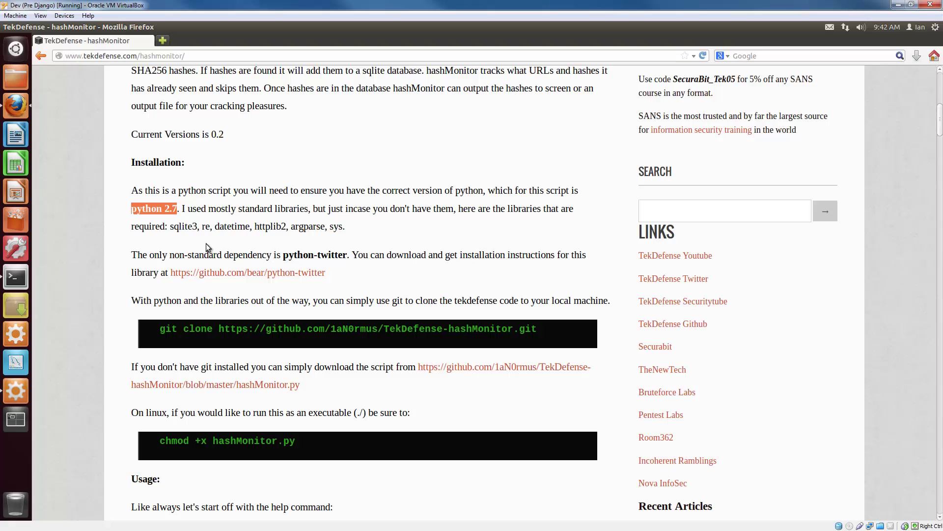
{"action": "left_click", "coordinate": [172, 258]}
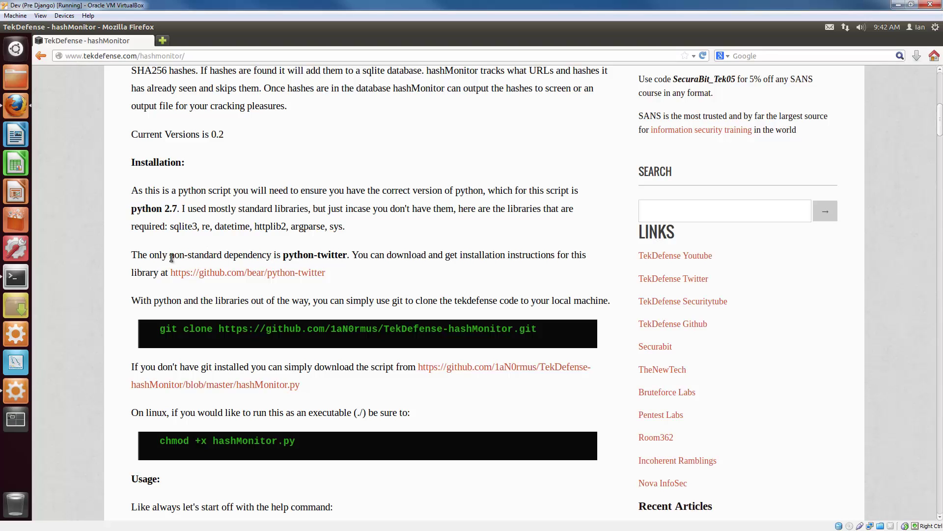
{"action": "left_click_drag", "start_coordinate": [160, 256], "coordinate": [242, 256]}
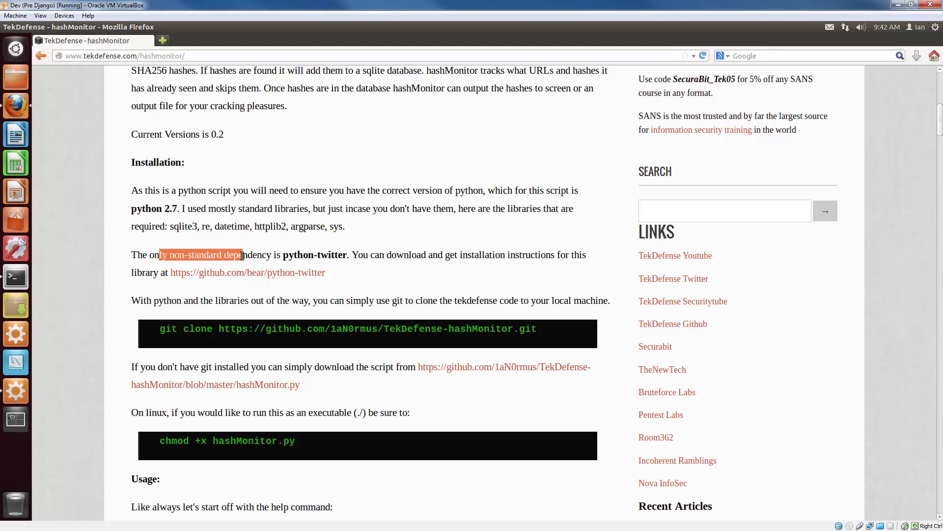
{"action": "left_click_drag", "start_coordinate": [282, 254], "coordinate": [350, 254]}
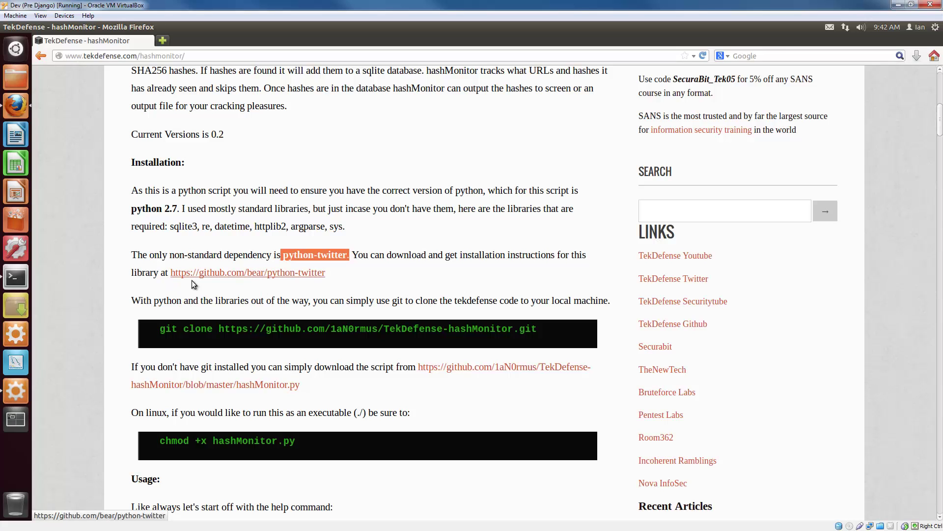
Step: Open the python-twitter GitHub link in a new tab and read the README's Building and Getting the code sections
{"action": "right_click", "coordinate": [236, 276]}
{"action": "left_click", "coordinate": [259, 284]}
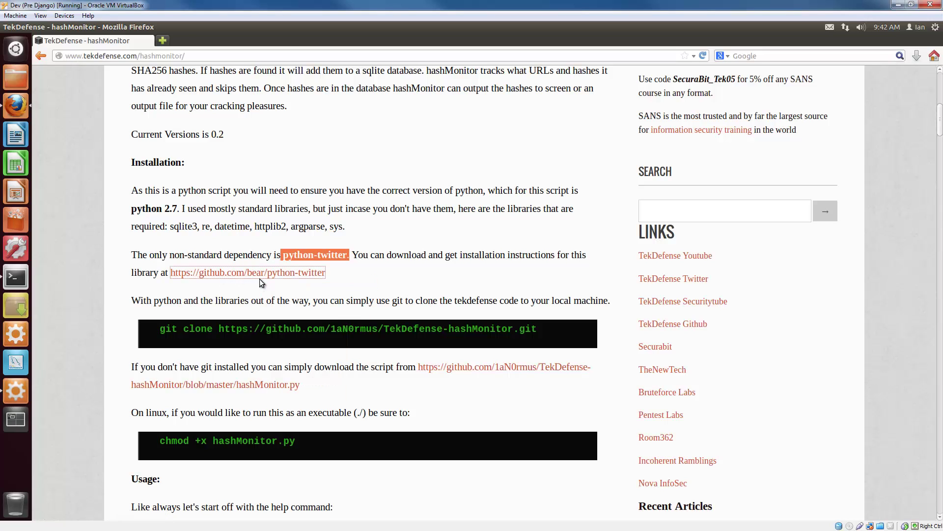
{"action": "left_click", "coordinate": [185, 42]}
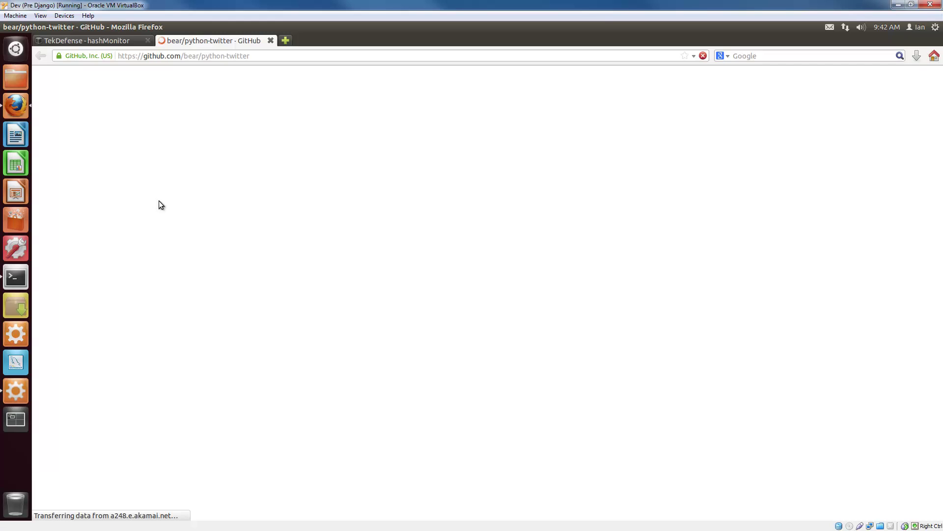
{"action": "scroll", "coordinate": [167, 206], "scroll_direction": "down", "scroll_amount": 8}
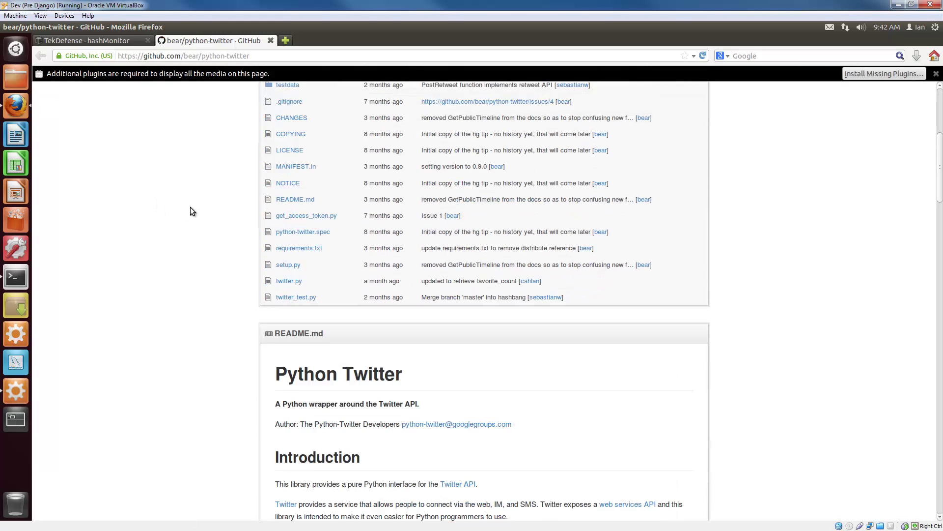
{"action": "scroll", "coordinate": [192, 209], "scroll_direction": "down", "scroll_amount": 10}
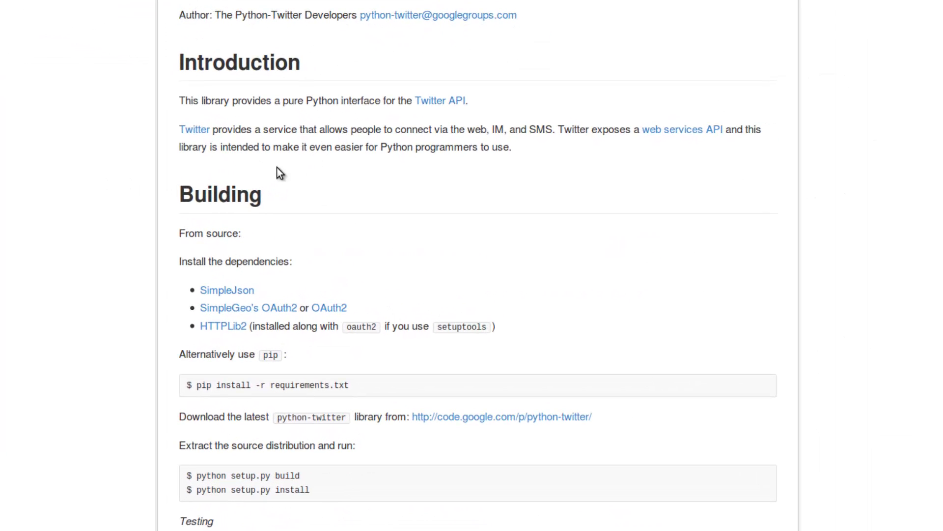
{"action": "scroll", "coordinate": [221, 263], "scroll_direction": "down", "scroll_amount": 3}
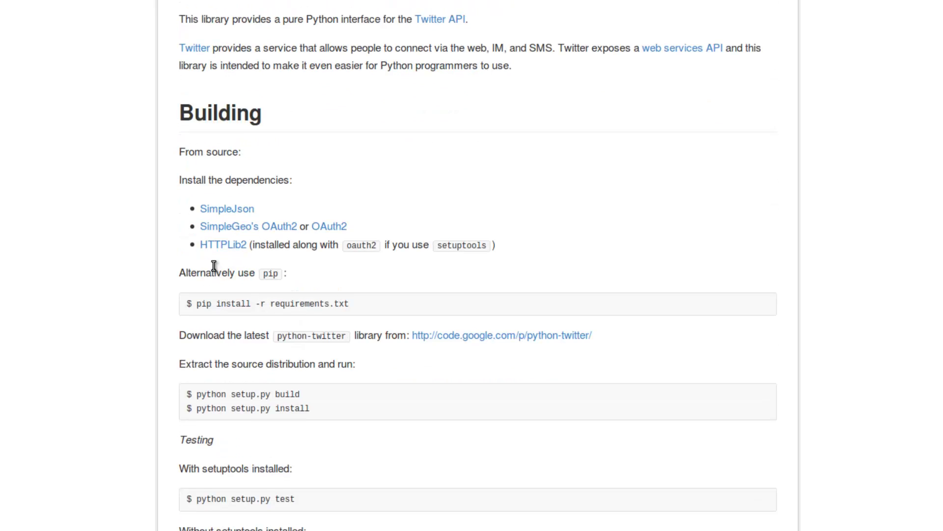
{"action": "scroll", "coordinate": [210, 259], "scroll_direction": "down", "scroll_amount": 4}
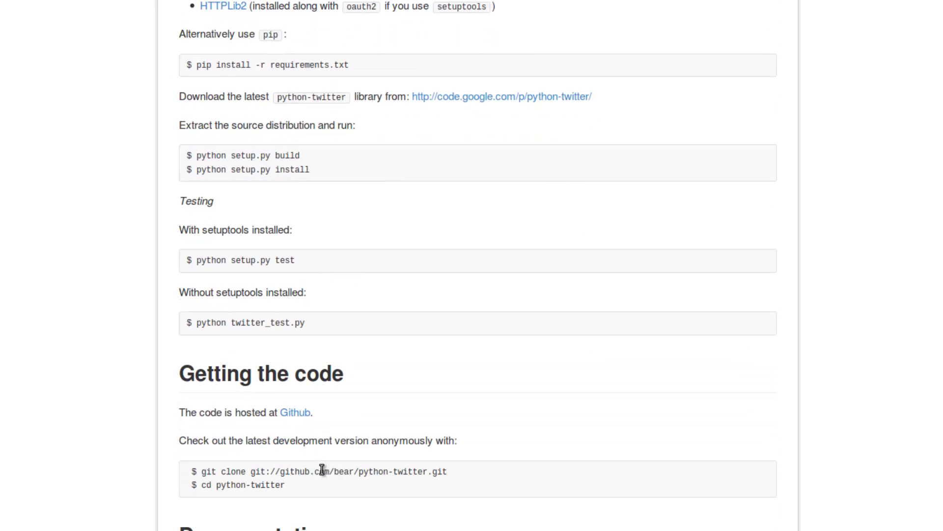
Step: Highlight the README's git clone, pip install -r requirements.txt, and python setup.py build and install commands, and return to the hashMonitor page
{"action": "left_click_drag", "start_coordinate": [446, 471], "coordinate": [203, 473]}
{"action": "scroll", "coordinate": [336, 447], "scroll_direction": "up", "scroll_amount": 3}
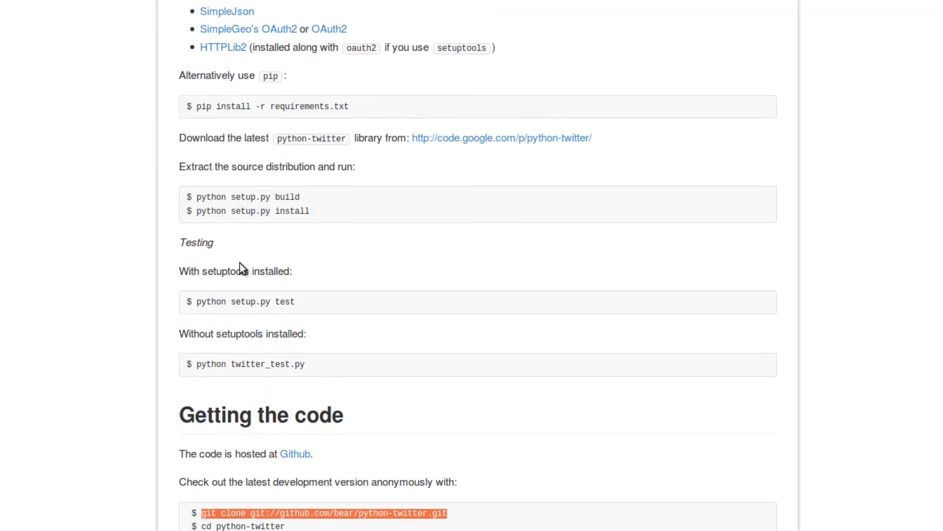
{"action": "left_click_drag", "start_coordinate": [344, 186], "coordinate": [196, 186]}
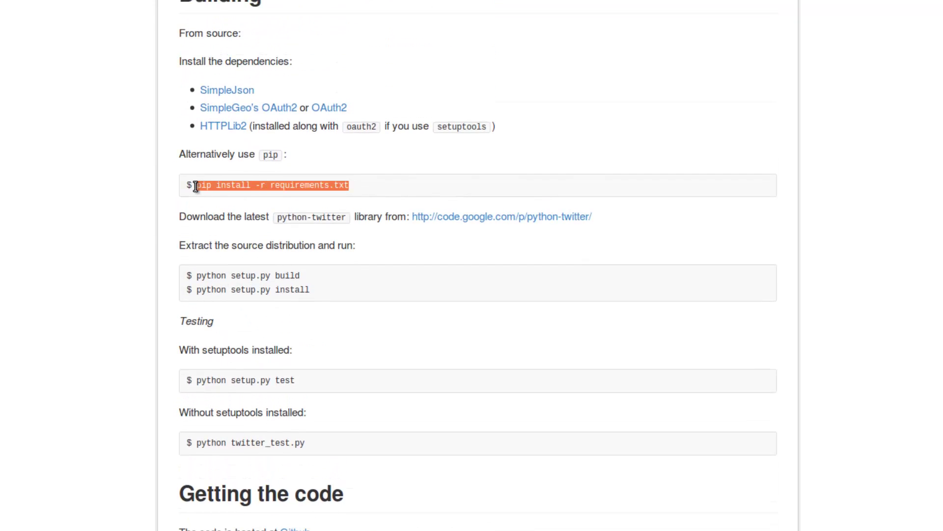
{"action": "left_click_drag", "start_coordinate": [319, 279], "coordinate": [197, 276]}
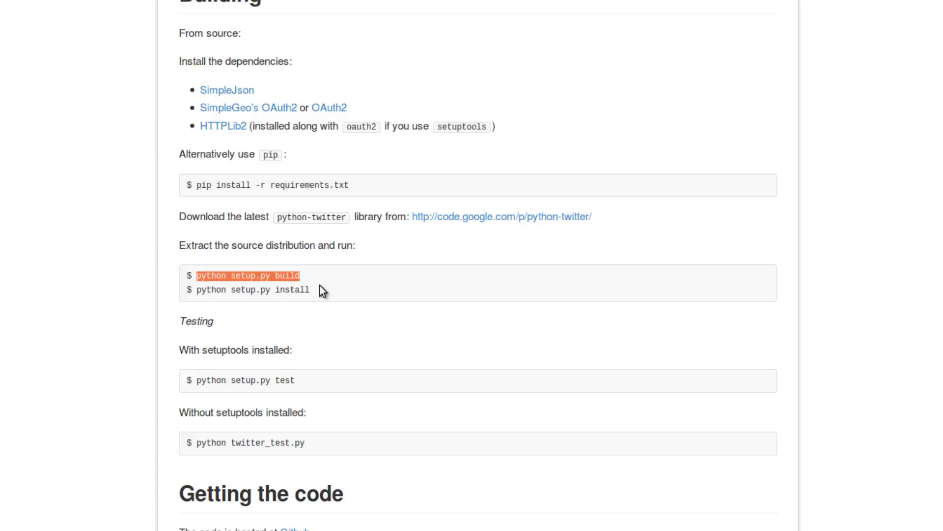
{"action": "left_click_drag", "start_coordinate": [320, 286], "coordinate": [206, 292]}
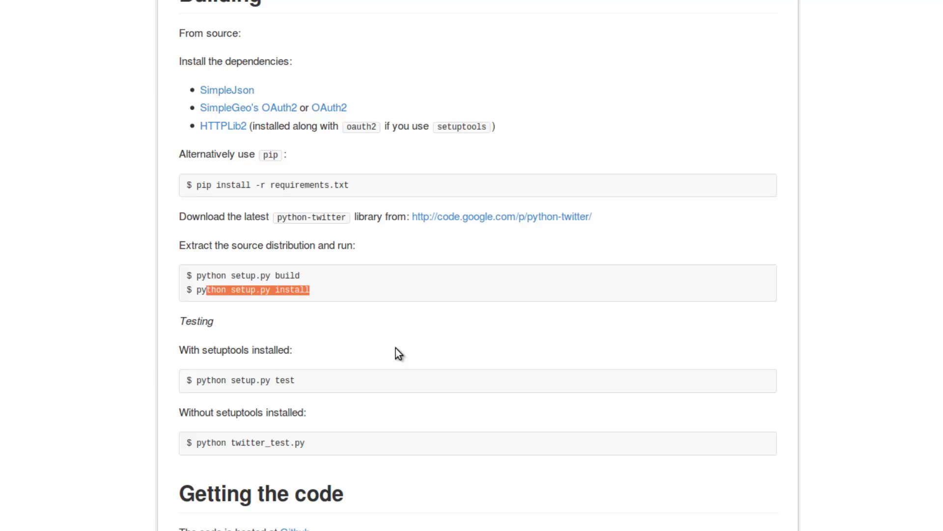
{"action": "scroll", "coordinate": [378, 332], "scroll_direction": "down", "scroll_amount": 4}
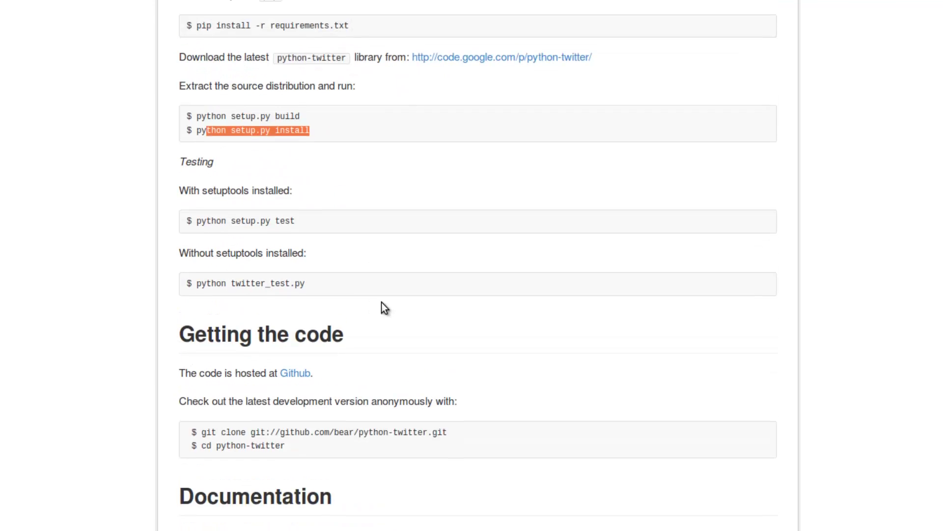
{"action": "scroll", "coordinate": [358, 305], "scroll_direction": "up", "scroll_amount": 8}
{"action": "scroll", "coordinate": [328, 199], "scroll_direction": "up", "scroll_amount": 10}
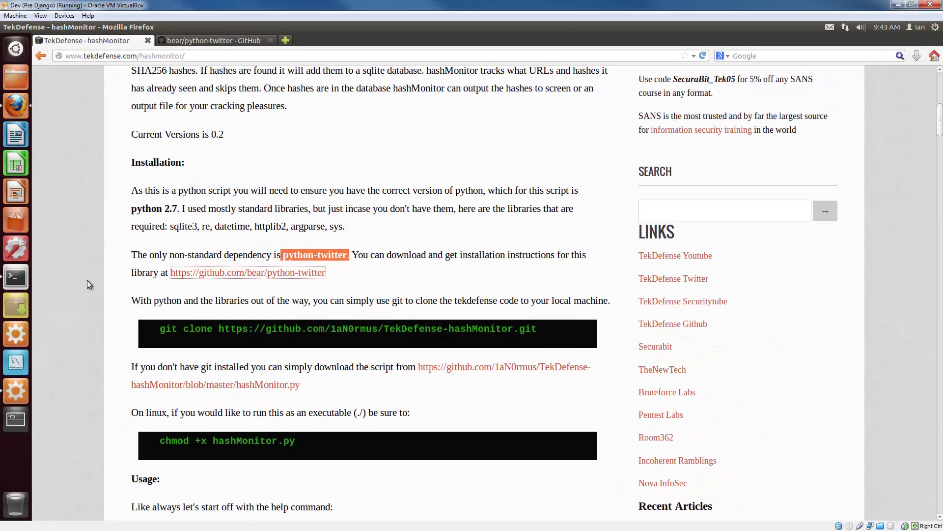
Step: Switch to the terminal and enlarge its text by two zoom levels
{"action": "key", "text": "alt+Tab"}
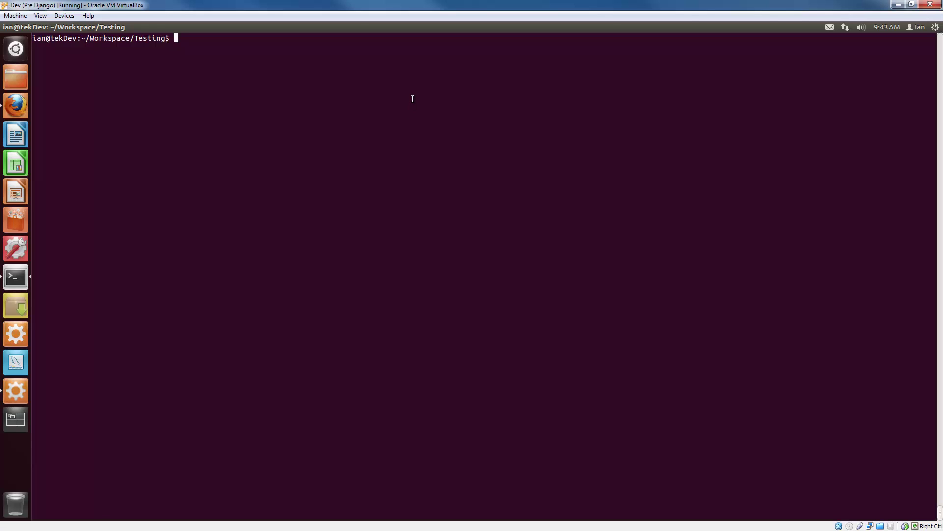
{"action": "key", "text": "ctrl+plus"}
{"action": "key", "text": "ctrl+plus"}
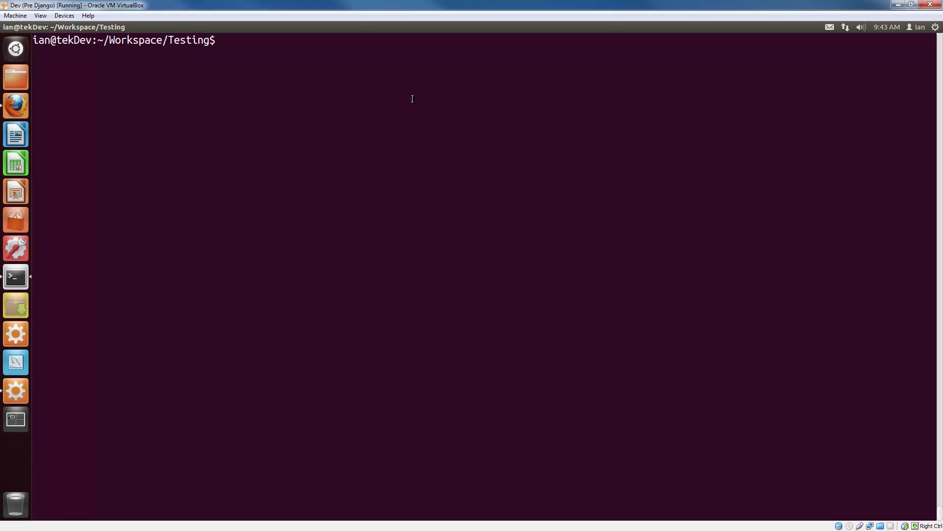
Step: Display the tool's usage help by running ./hashMonitor.py -h in the Testing folder
{"action": "type", "text": "./has"}
{"action": "key", "text": "Tab"}
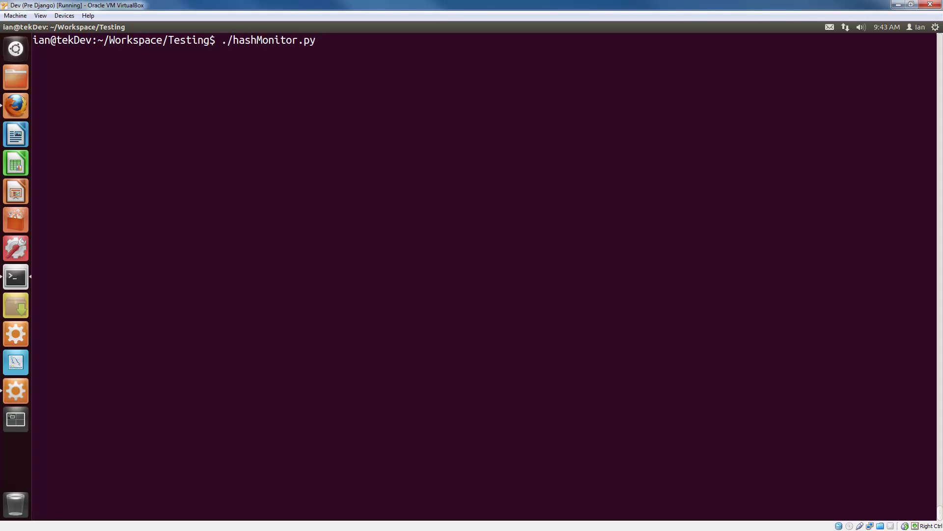
{"action": "type", "text": "-h"}
{"action": "key", "text": "Return"}
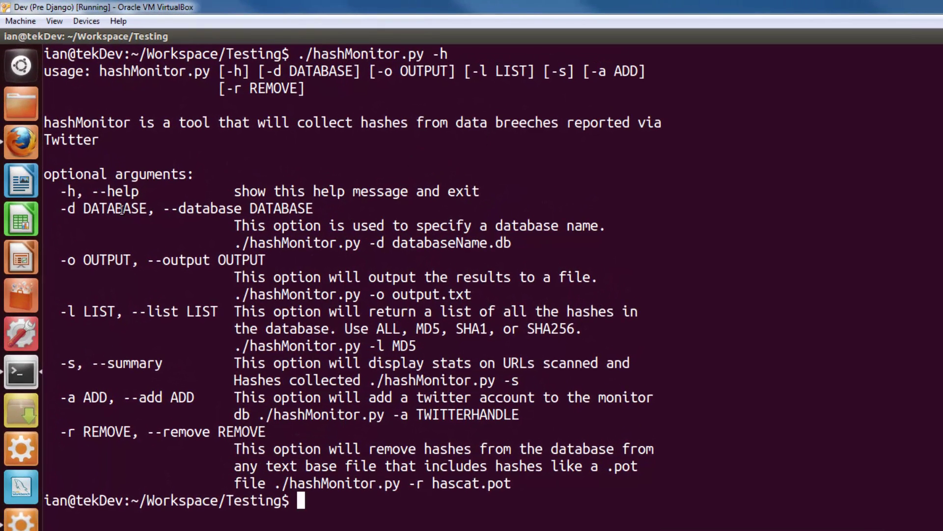
Step: Highlight the help, database and output options in the usage text, including the output.txt example file name
{"action": "left_click_drag", "start_coordinate": [46, 191], "coordinate": [547, 194]}
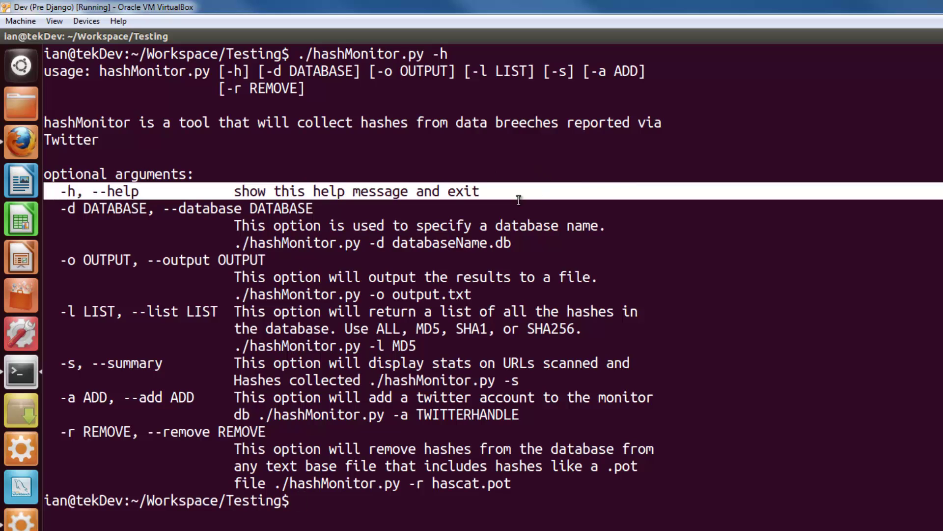
{"action": "left_click_drag", "start_coordinate": [51, 209], "coordinate": [545, 243]}
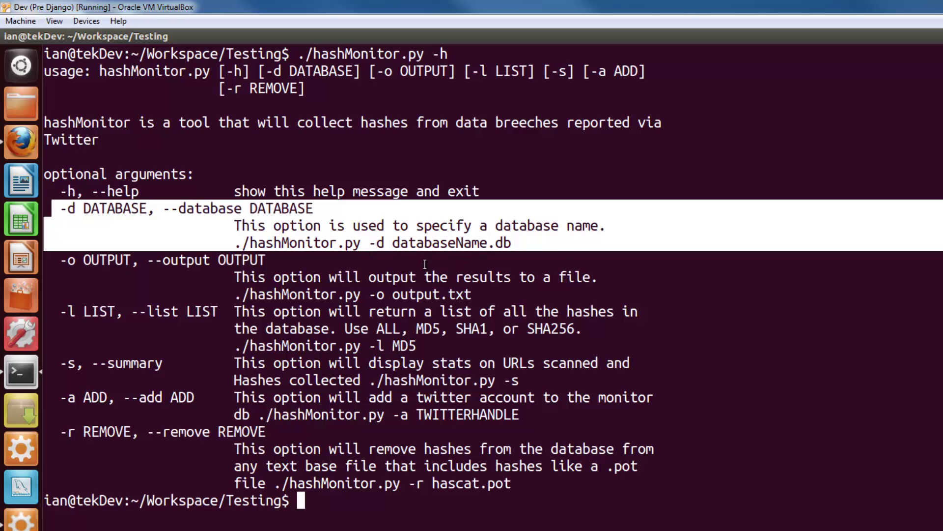
{"action": "left_click", "coordinate": [210, 264]}
{"action": "left_click_drag", "start_coordinate": [250, 278], "coordinate": [484, 293]}
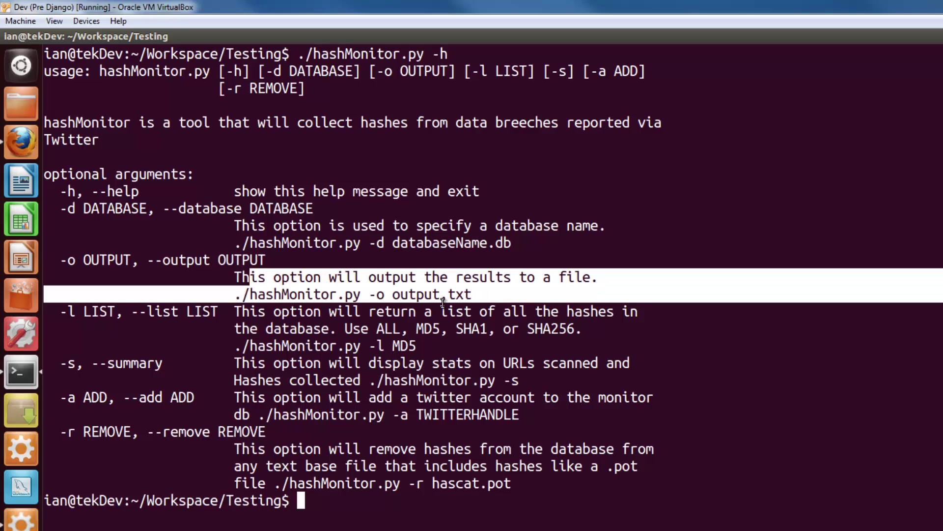
{"action": "left_click_drag", "start_coordinate": [381, 294], "coordinate": [502, 293]}
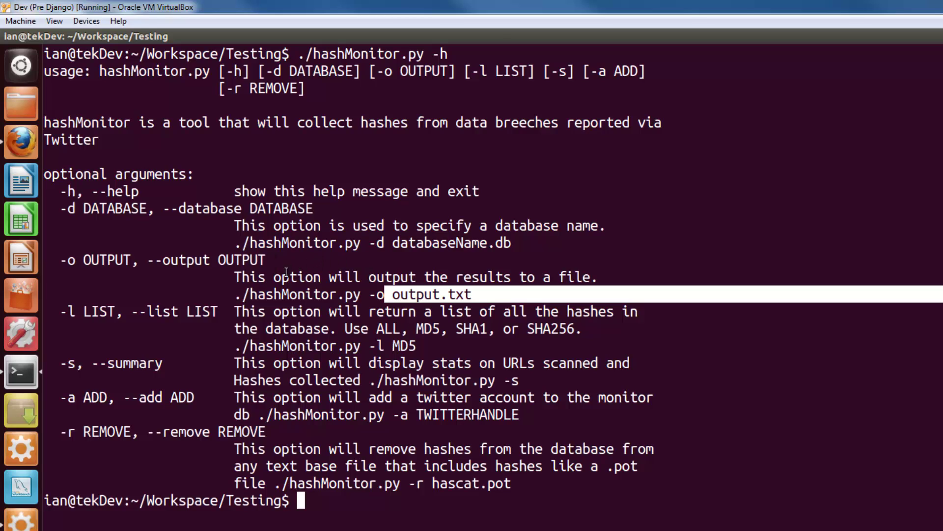
Step: Highlight the -l list option's description and its MD5, SHA1 and SHA256 choices in the help text
{"action": "left_click_drag", "start_coordinate": [70, 312], "coordinate": [575, 329]}
{"action": "left_click", "coordinate": [406, 346]}
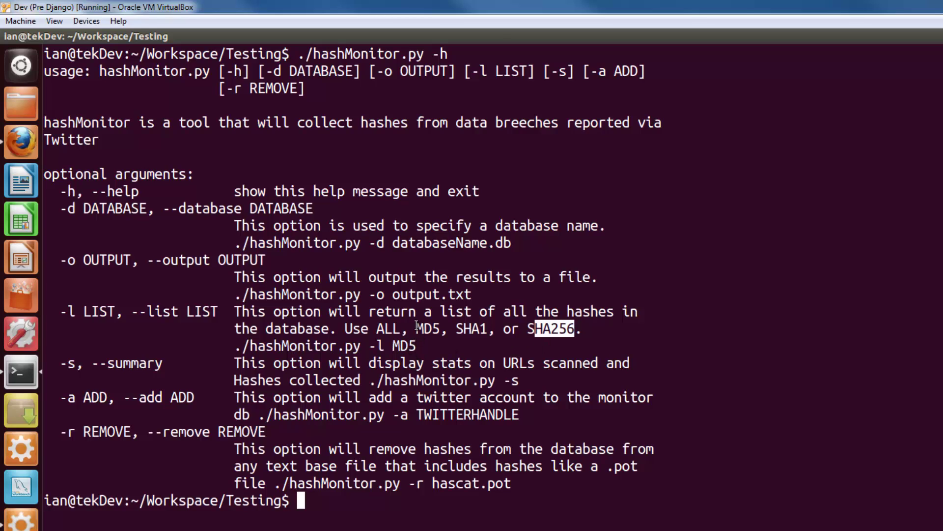
{"action": "left_click_drag", "start_coordinate": [417, 328], "coordinate": [578, 329]}
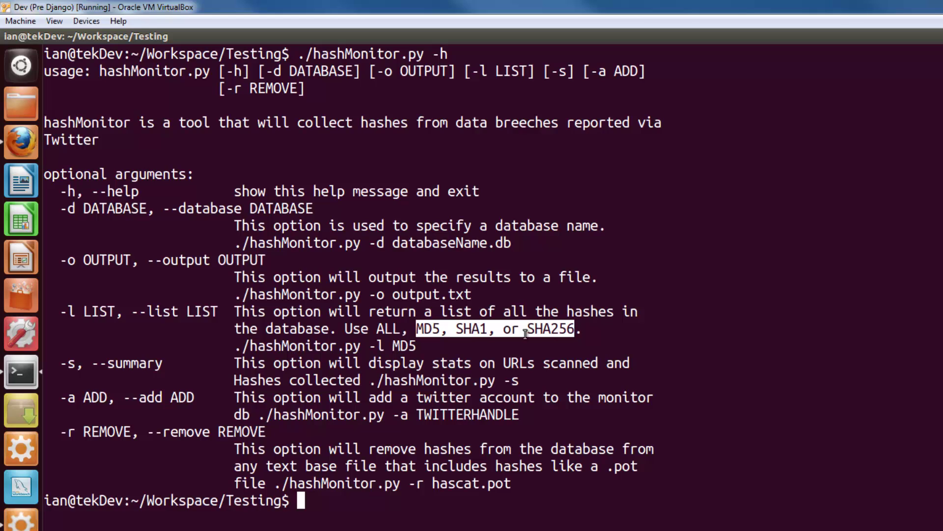
{"action": "left_click_drag", "start_coordinate": [417, 329], "coordinate": [447, 328]}
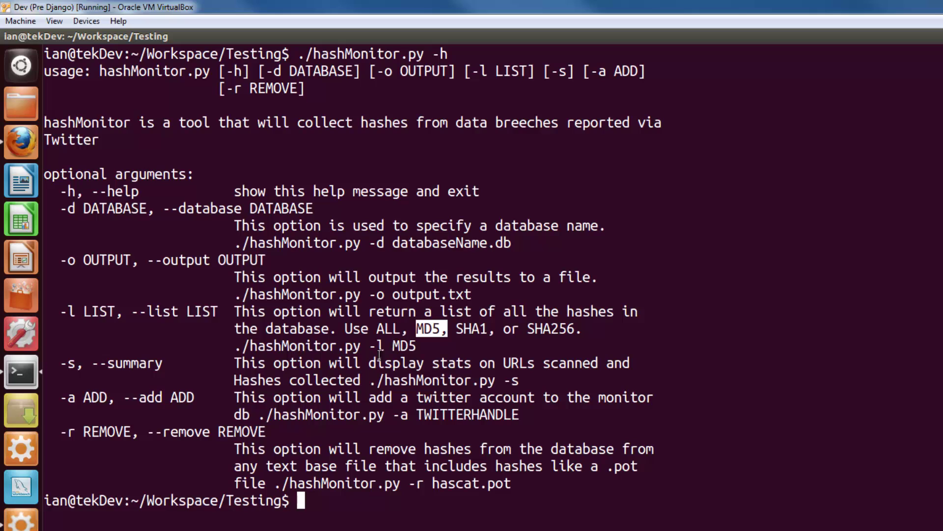
Step: Highlight the summary, add and remove options in the help text, including the hascat.pot example, and clear the selection
{"action": "left_click_drag", "start_coordinate": [73, 361], "coordinate": [581, 381]}
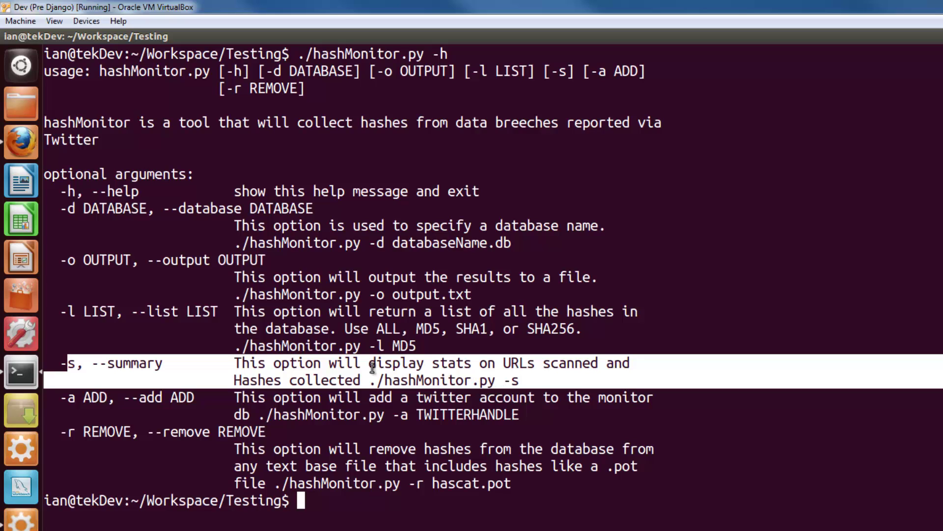
{"action": "left_click_drag", "start_coordinate": [533, 415], "coordinate": [41, 397]}
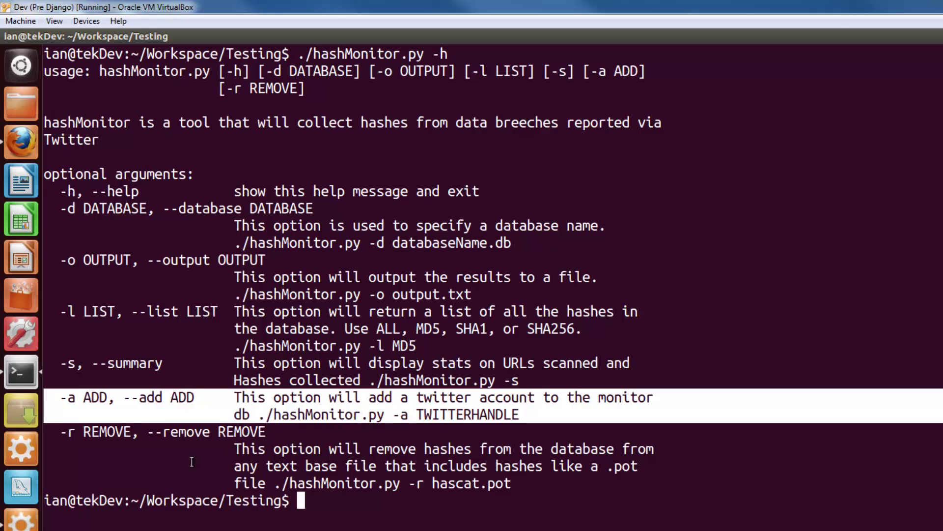
{"action": "left_click_drag", "start_coordinate": [59, 431], "coordinate": [494, 482]}
{"action": "left_click", "coordinate": [78, 430]}
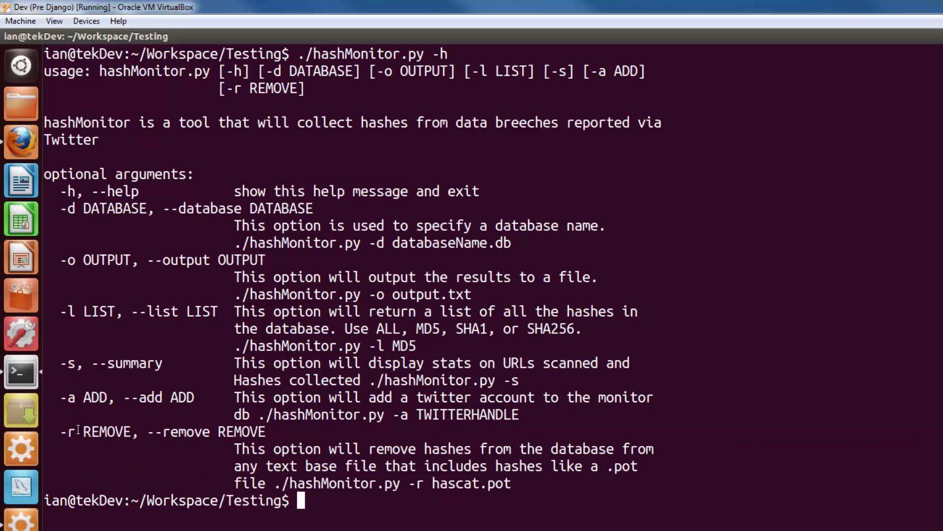
{"action": "left_click_drag", "start_coordinate": [434, 484], "coordinate": [508, 484]}
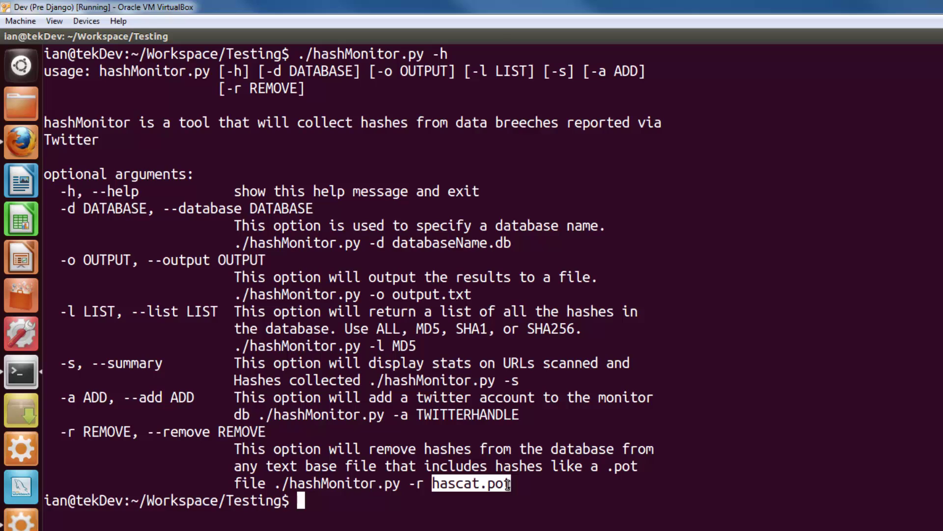
{"action": "left_click", "coordinate": [516, 484]}
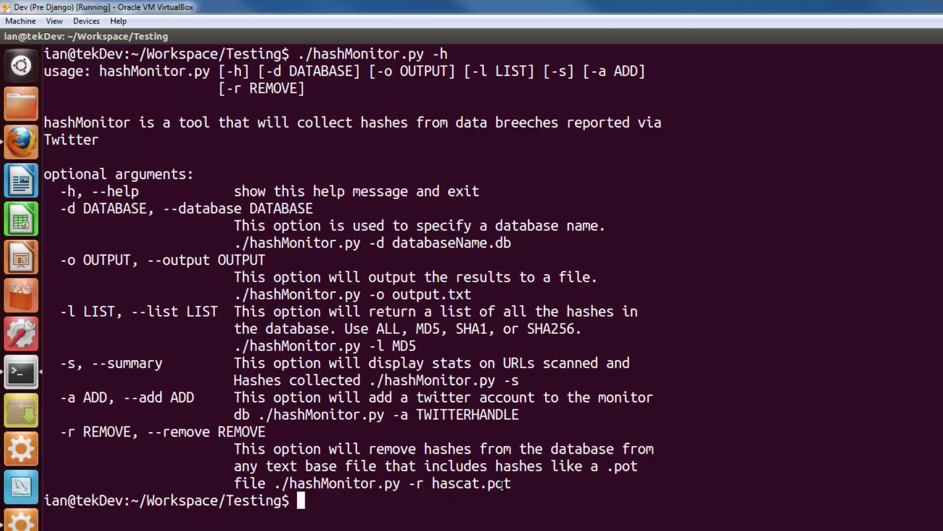
{"action": "left_click_drag", "start_coordinate": [501, 485], "coordinate": [47, 483]}
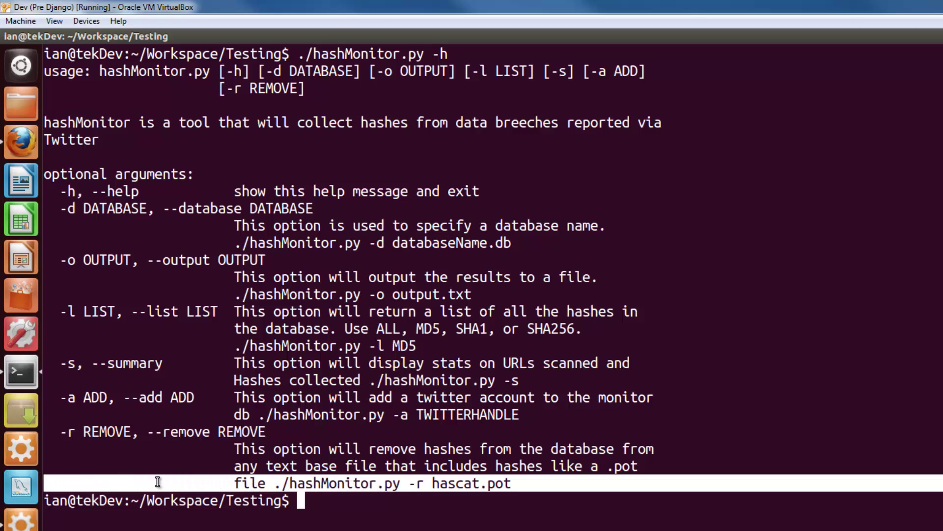
{"action": "left_click", "coordinate": [326, 499]}
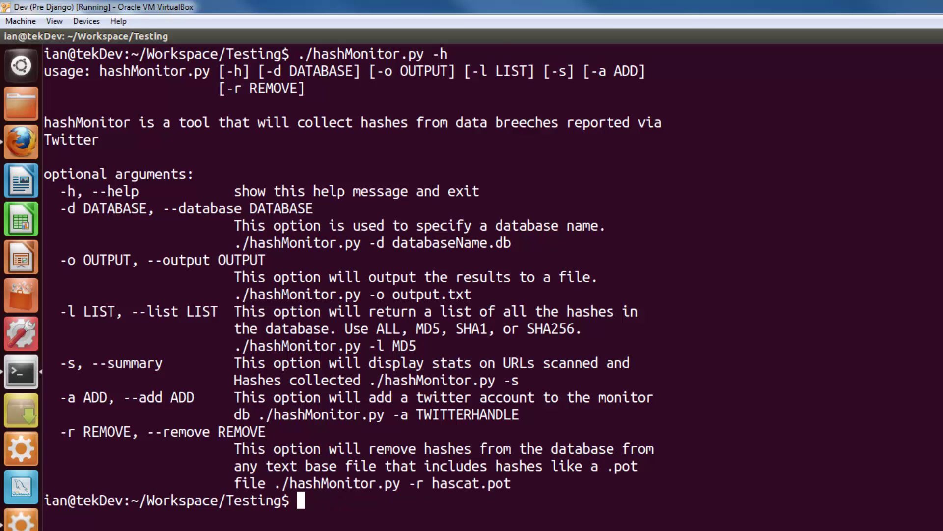
{"action": "key", "text": "Up"}
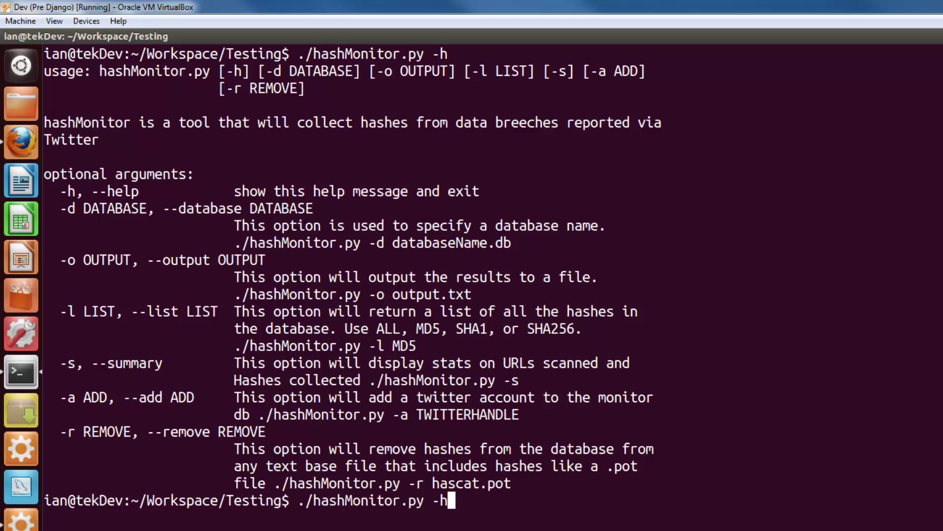
{"action": "key", "text": "BackSpace"}
{"action": "key", "text": "BackSpace"}
{"action": "key", "text": "BackSpace"}
{"action": "key", "text": "BackSpace"}
{"action": "key", "text": "BackSpace"}
{"action": "key", "text": "BackSpace"}
{"action": "key", "text": "BackSpace"}
{"action": "key", "text": "BackSpace"}
{"action": "key", "text": "BackSpace"}
{"action": "key", "text": "BackSpace"}
{"action": "key", "text": "BackSpace"}
{"action": "key", "text": "BackSpace"}
{"action": "key", "text": "BackSpace"}
{"action": "key", "text": "BackSpace"}
{"action": "key", "text": "BackSpace"}
{"action": "key", "text": "BackSpace"}
{"action": "key", "text": "BackSpace"}
{"action": "key", "text": "BackSpace"}
{"action": "key", "text": "BackSpace"}
Step: List the Testing folder's files, delete the hashMon.db database with rm, and list the folder again
{"action": "type", "text": "ls"}
{"action": "key", "text": "Return"}
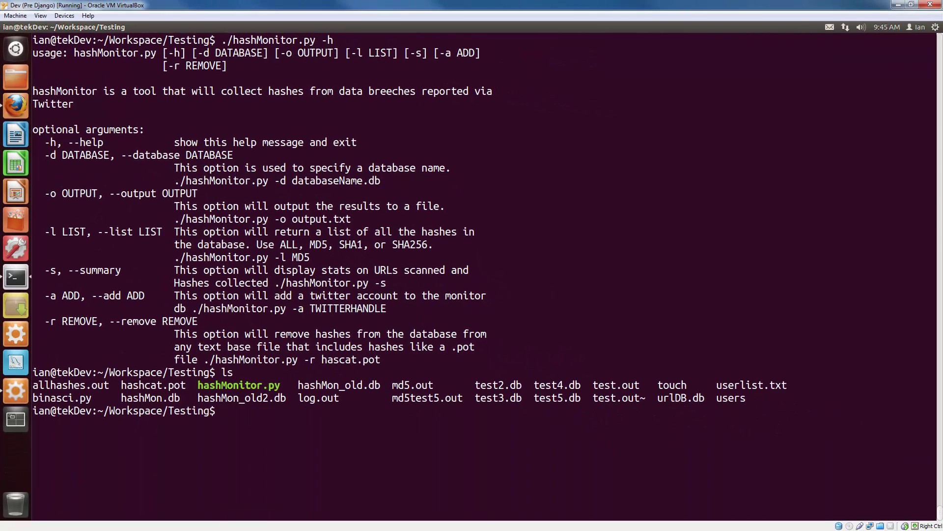
{"action": "type", "text": "rm hashMon."}
{"action": "key", "text": "Tab"}
{"action": "key", "text": "Return"}
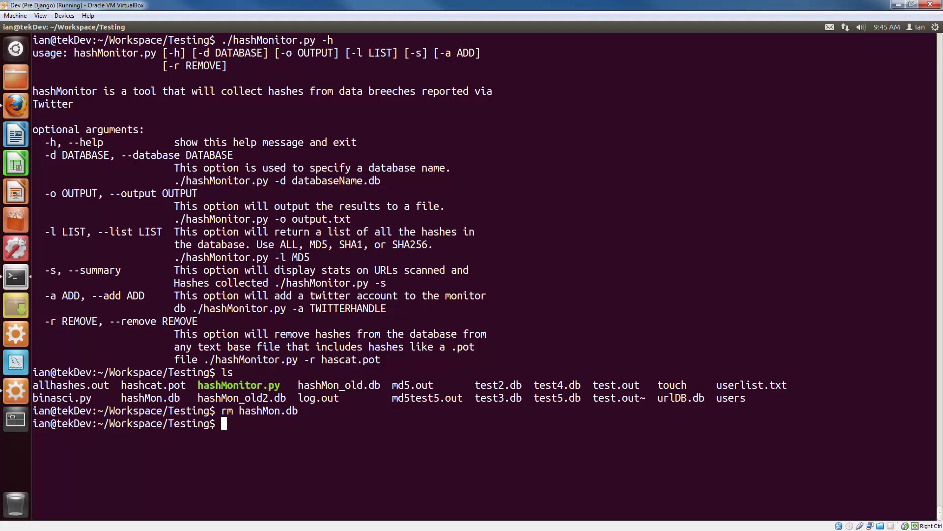
{"action": "type", "text": "ls"}
{"action": "key", "text": "Return"}
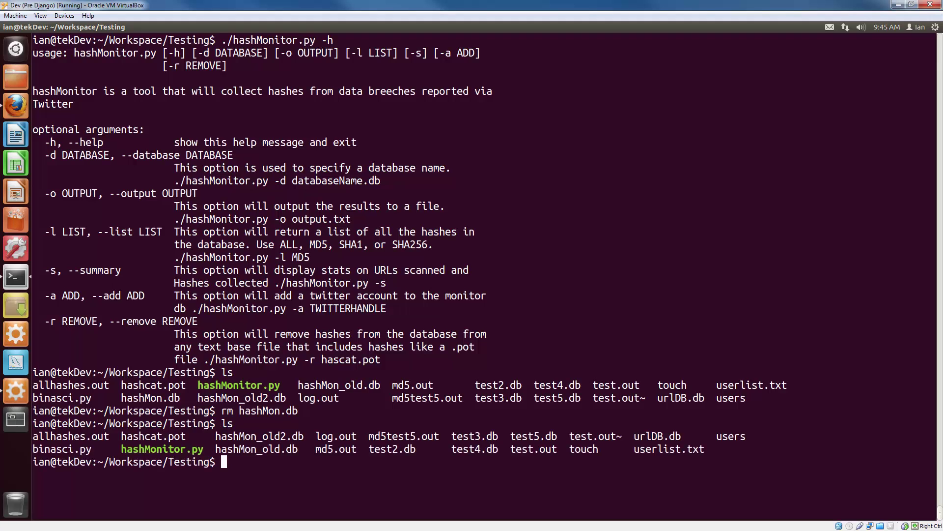
Step: Clear the terminal and run ./hashMonitor.py without options to collect hashes into the default database
{"action": "type", "text": "clear"}
{"action": "key", "text": "Return"}
{"action": "type", "text": "./"}
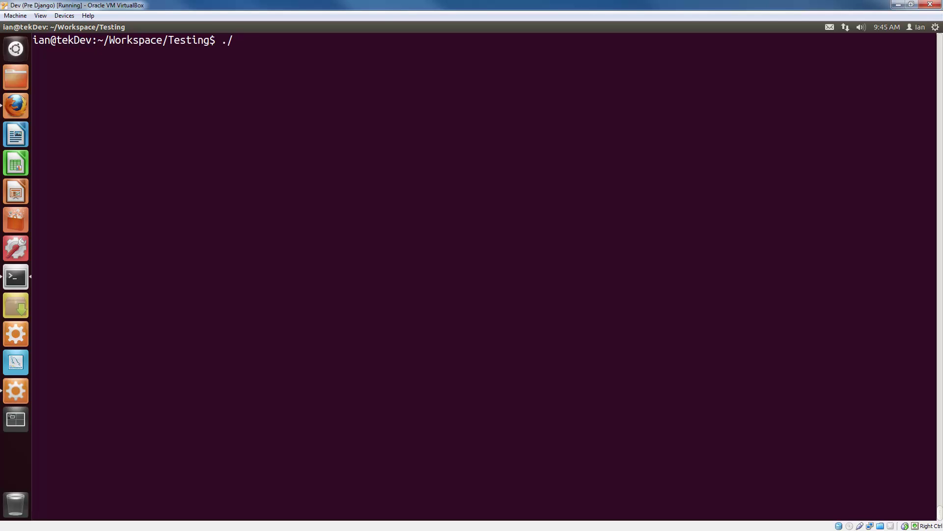
{"action": "type", "text": "hashMonitor"}
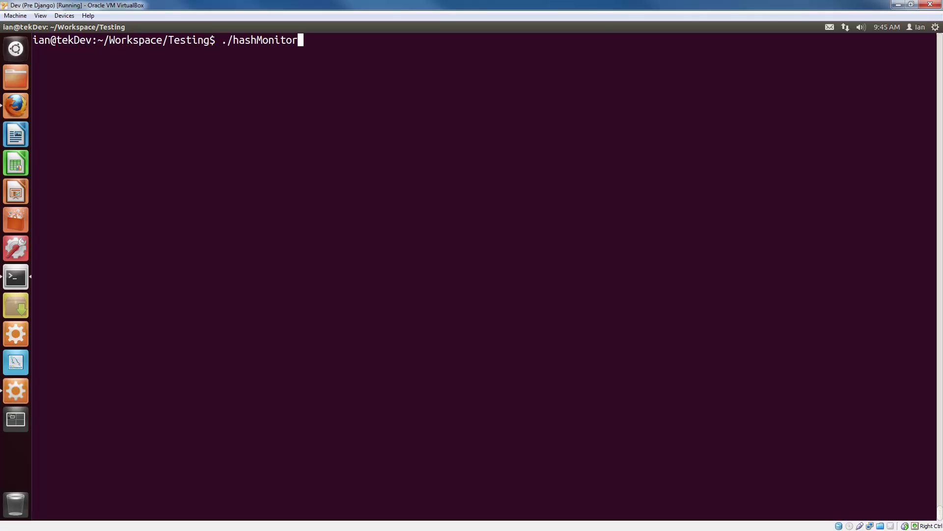
{"action": "key", "text": "Tab"}
{"action": "key", "text": "Return"}
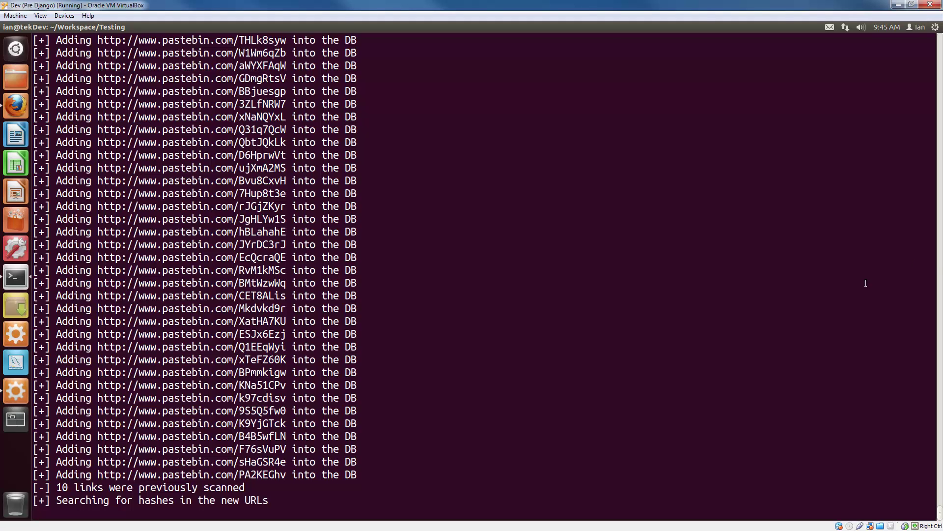
Step: Review the t.co and pastebin URLs added to the database in the scan output
{"action": "scroll", "coordinate": [198, 211], "scroll_direction": "up", "scroll_amount": 15}
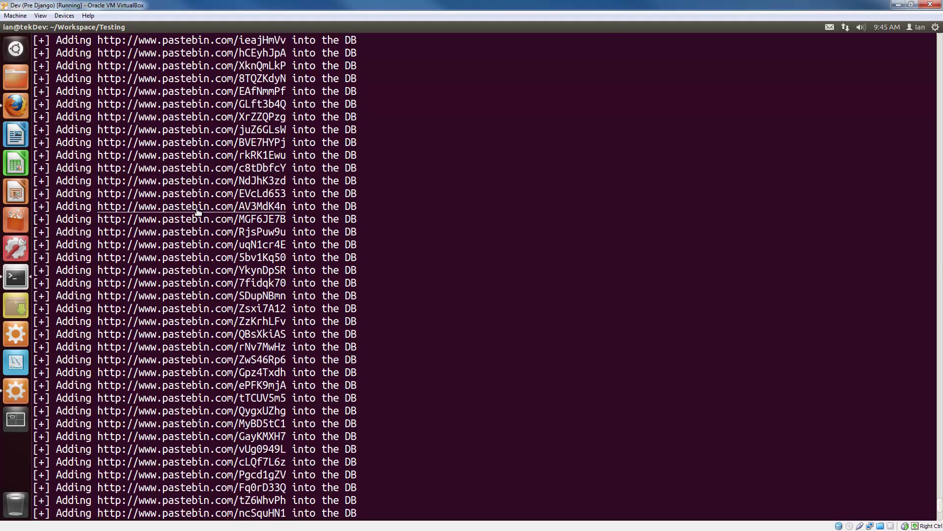
{"action": "scroll", "coordinate": [197, 209], "scroll_direction": "up", "scroll_amount": 20}
{"action": "scroll", "coordinate": [177, 184], "scroll_direction": "down", "scroll_amount": 3}
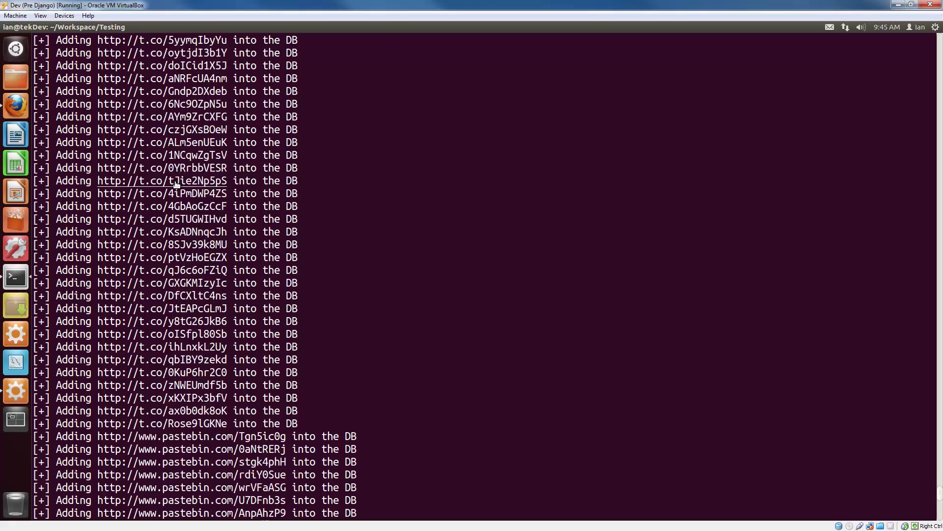
{"action": "scroll", "coordinate": [177, 185], "scroll_direction": "down", "scroll_amount": 20}
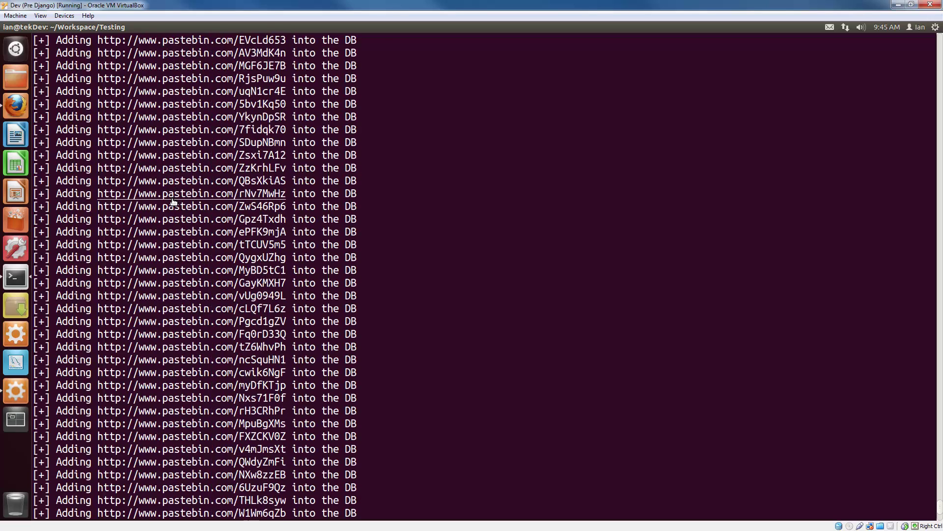
{"action": "scroll", "coordinate": [173, 202], "scroll_direction": "down", "scroll_amount": 12}
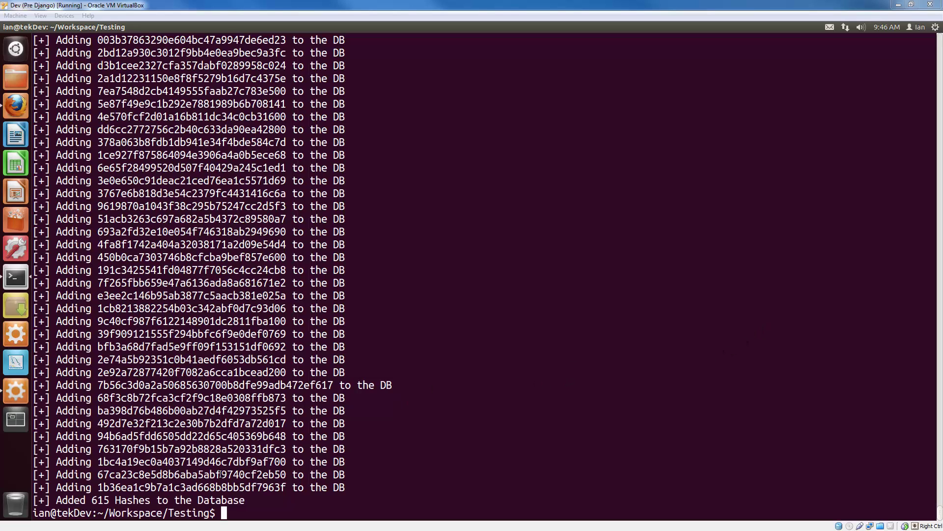
Step: Highlight the total of added hashes and two sample hashes of different lengths at the end of the output
{"action": "left_click_drag", "start_coordinate": [87, 500], "coordinate": [248, 501]}
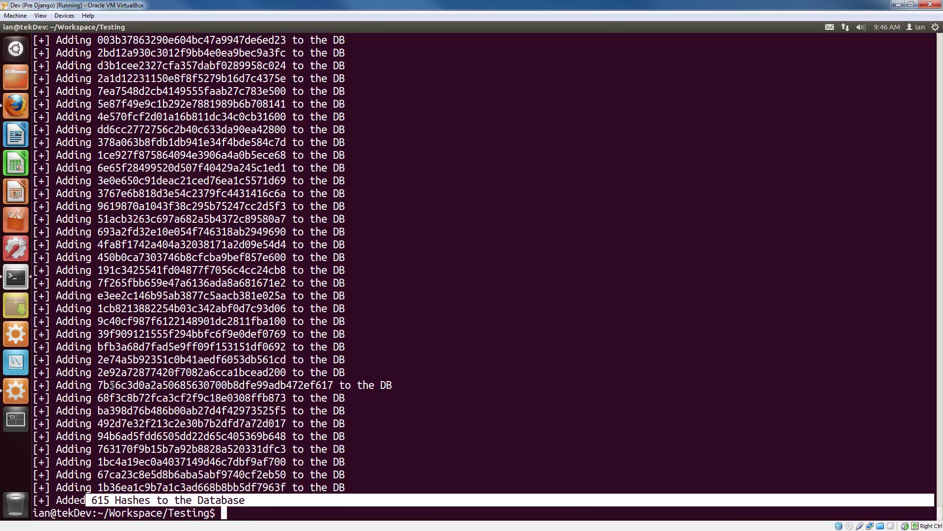
{"action": "left_click", "coordinate": [271, 428]}
{"action": "left_click_drag", "start_coordinate": [288, 433], "coordinate": [120, 436]}
{"action": "left_click_drag", "start_coordinate": [337, 385], "coordinate": [98, 383]}
Step: Look back through the added hashes and highlight the all-A entry and the other long 64-character hash
{"action": "scroll", "coordinate": [158, 357], "scroll_direction": "up", "scroll_amount": 15}
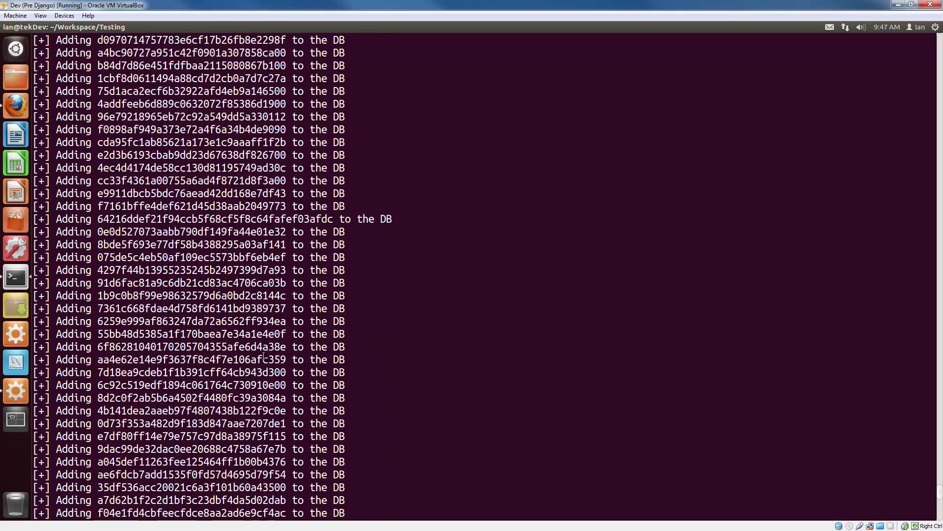
{"action": "scroll", "coordinate": [285, 350], "scroll_direction": "up", "scroll_amount": 4}
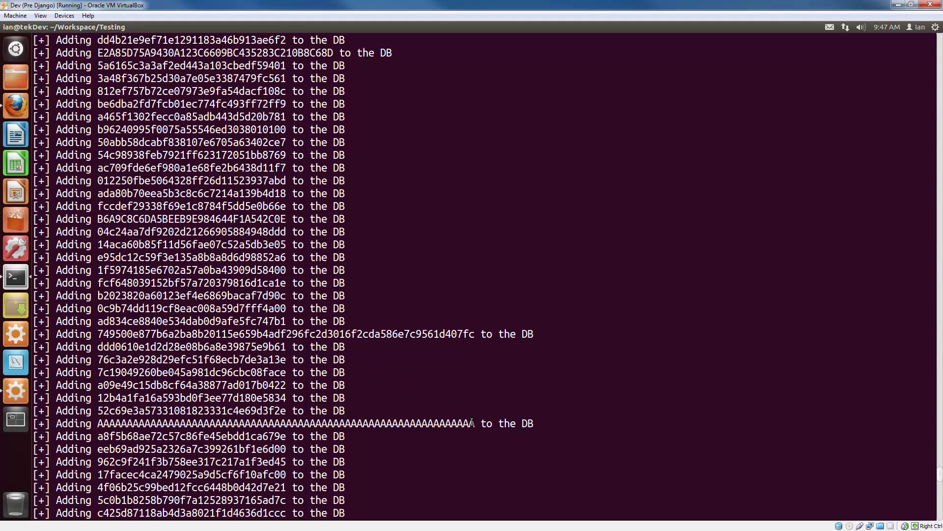
{"action": "left_click_drag", "start_coordinate": [475, 424], "coordinate": [94, 425]}
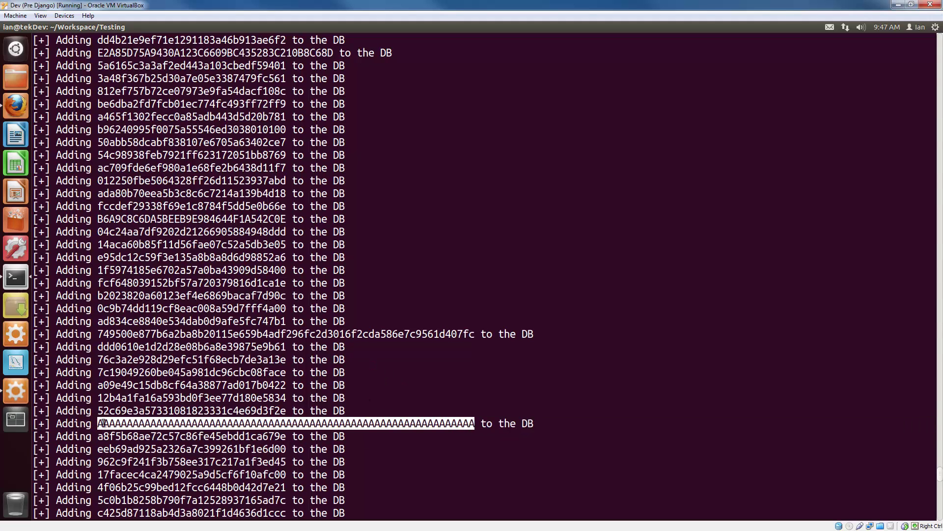
{"action": "left_click_drag", "start_coordinate": [477, 334], "coordinate": [100, 334]}
{"action": "scroll", "coordinate": [164, 349], "scroll_direction": "down", "scroll_amount": 15}
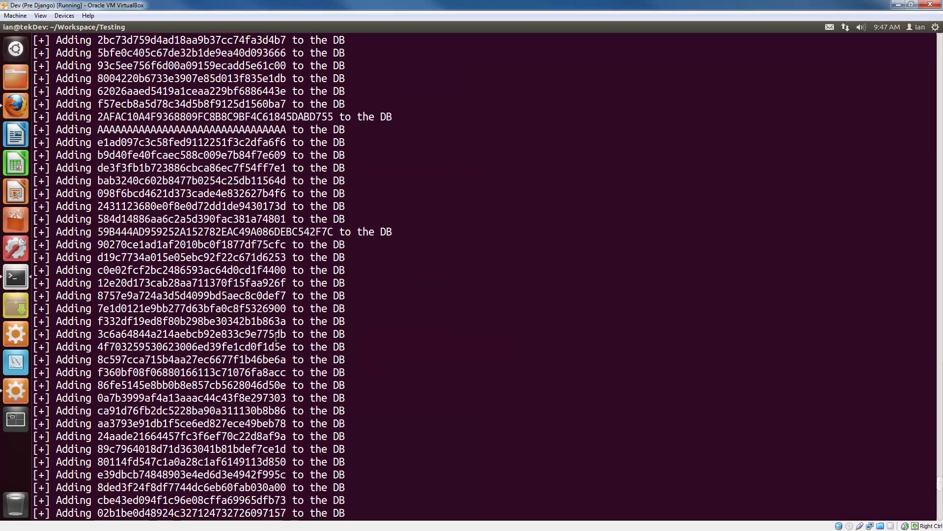
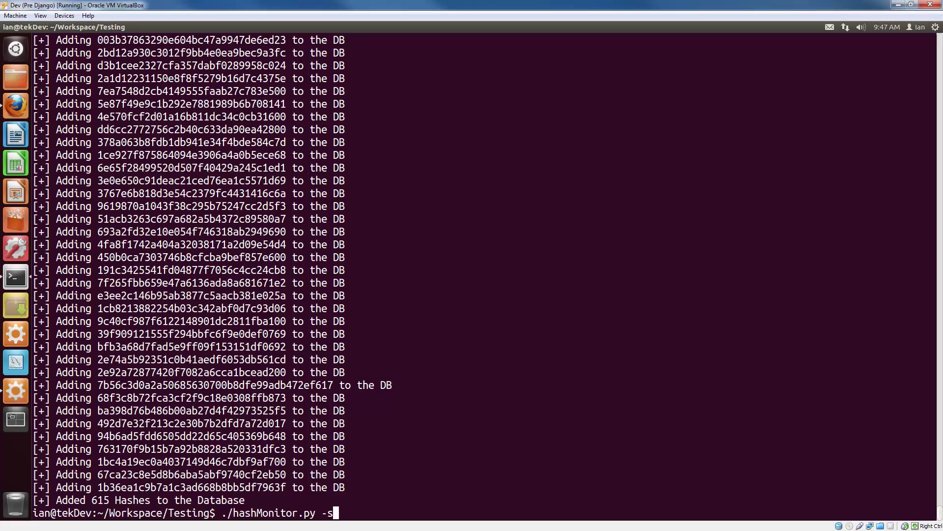
Step: Run ./hashMonitor.py -s to display the database summary and highlight its counts by hash type
{"action": "key", "text": "Return"}
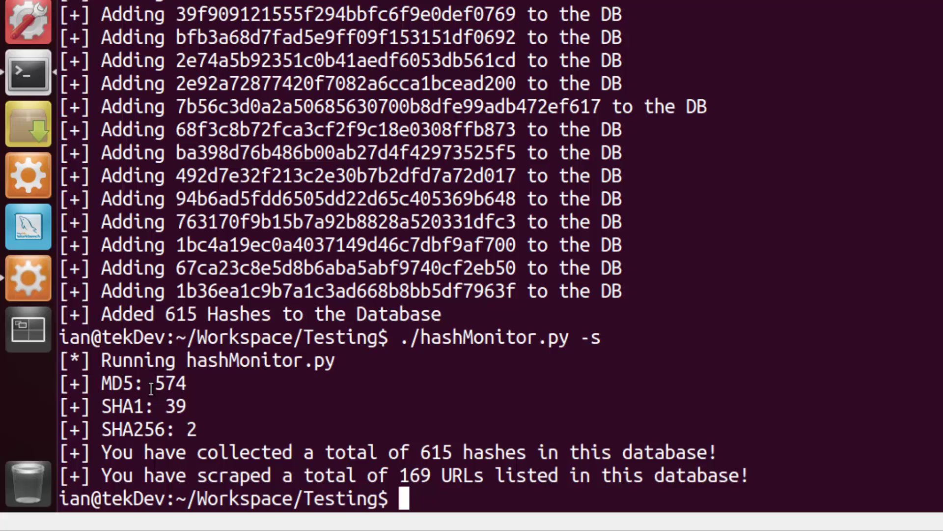
{"action": "left_click_drag", "start_coordinate": [79, 448], "coordinate": [102, 449]}
{"action": "left_click_drag", "start_coordinate": [182, 383], "coordinate": [179, 450]}
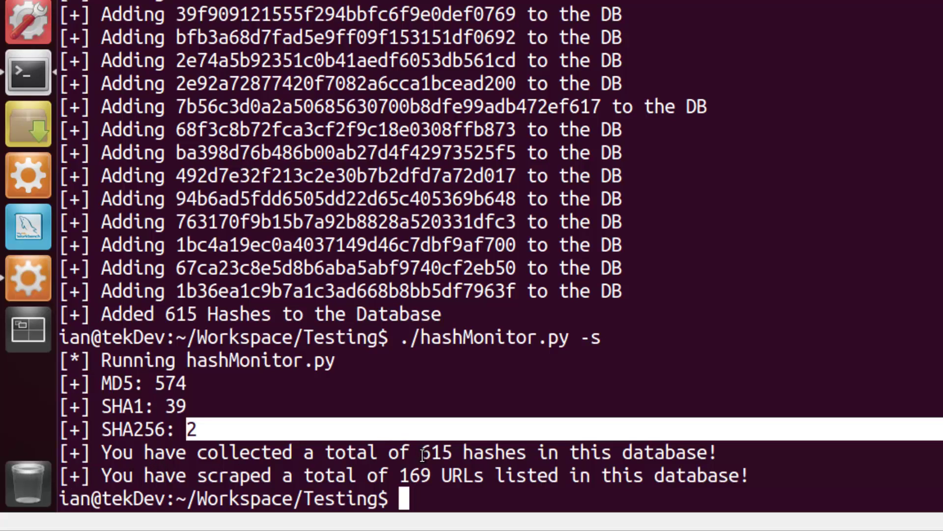
Step: Highlight the total of collected hashes and the total of scraped URLs in the database summary
{"action": "left_click_drag", "start_coordinate": [421, 456], "coordinate": [457, 462]}
{"action": "left_click_drag", "start_coordinate": [399, 475], "coordinate": [433, 475]}
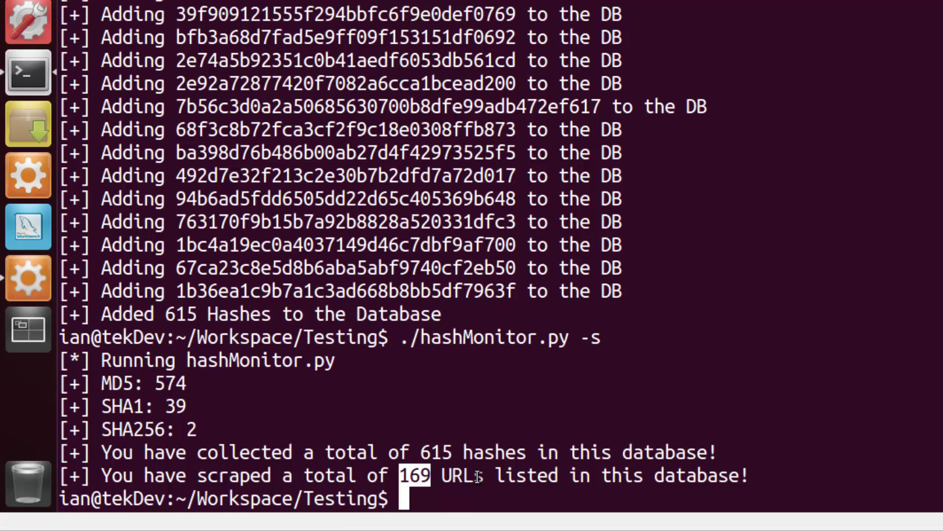
{"action": "left_click", "coordinate": [811, 352]}
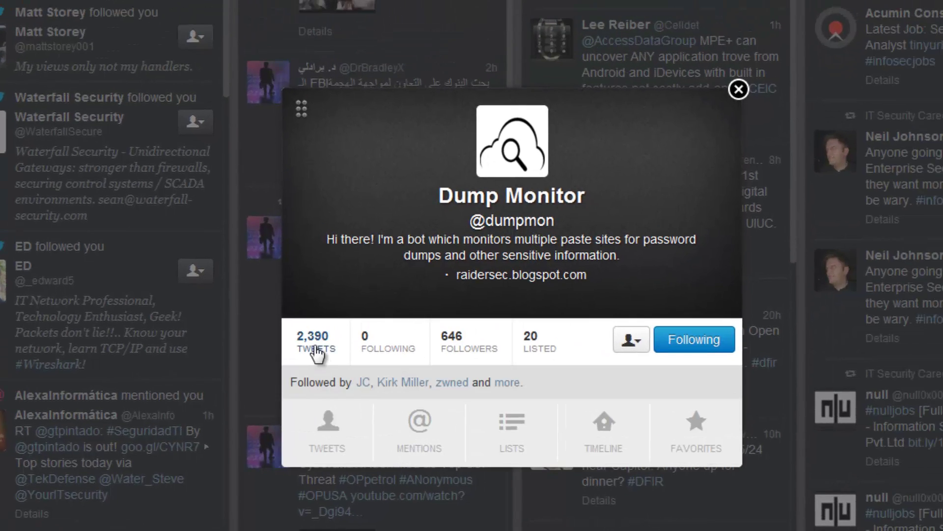
{"action": "left_click", "coordinate": [314, 346]}
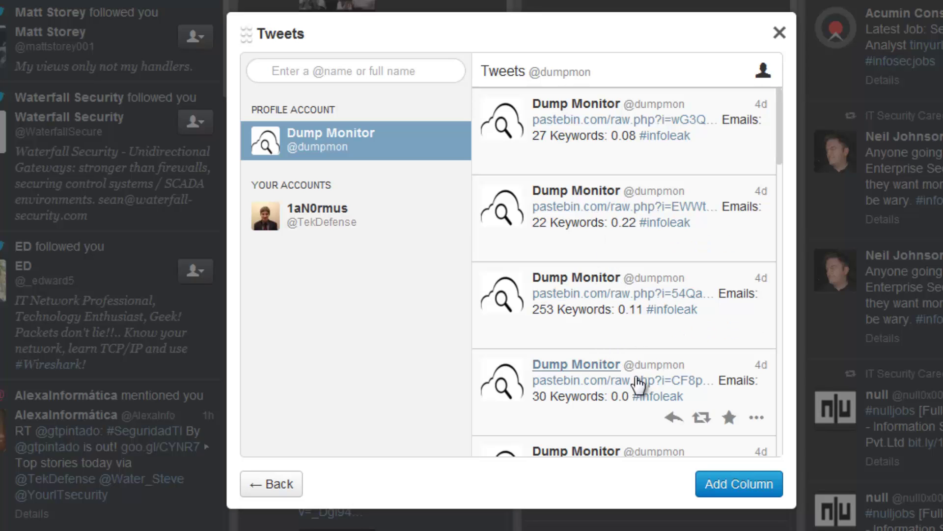
{"action": "scroll", "coordinate": [585, 334], "scroll_direction": "down", "scroll_amount": 8}
{"action": "scroll", "coordinate": [583, 333], "scroll_direction": "down", "scroll_amount": 10}
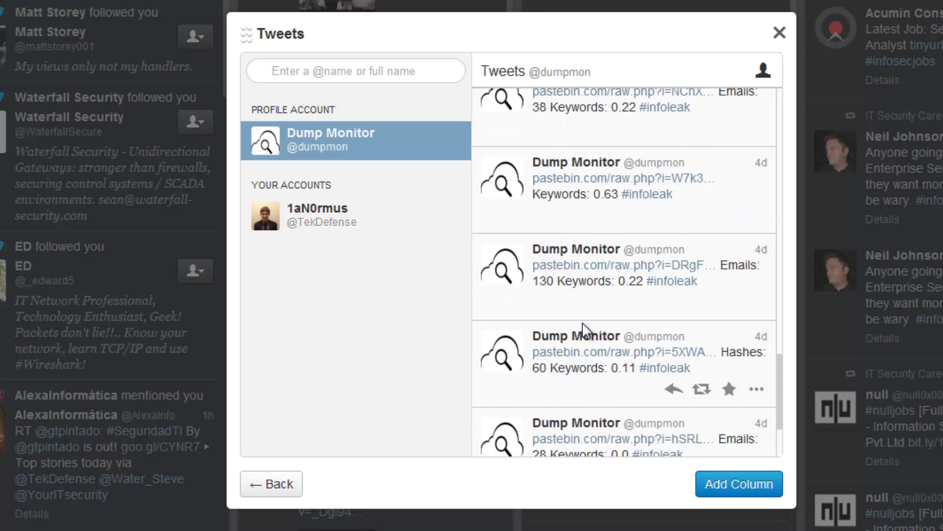
{"action": "scroll", "coordinate": [607, 309], "scroll_direction": "down", "scroll_amount": 8}
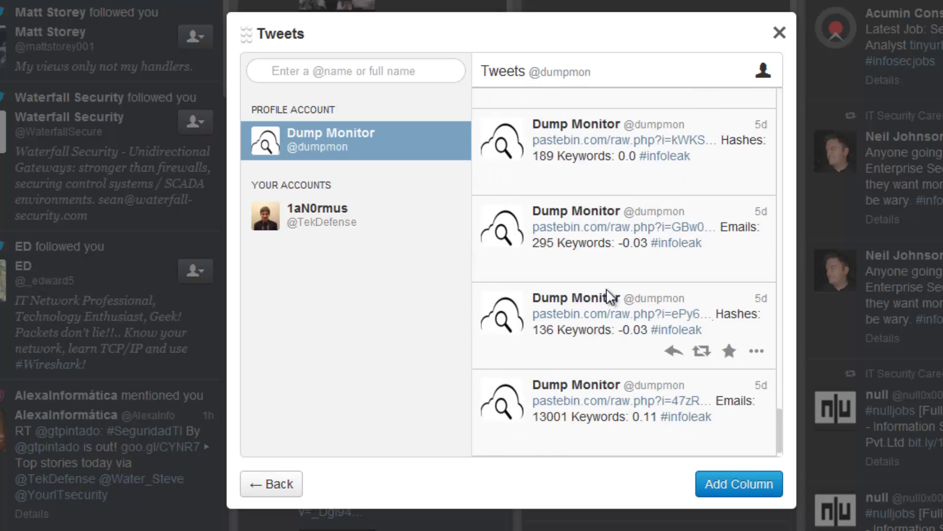
{"action": "scroll", "coordinate": [571, 265], "scroll_direction": "down", "scroll_amount": 3}
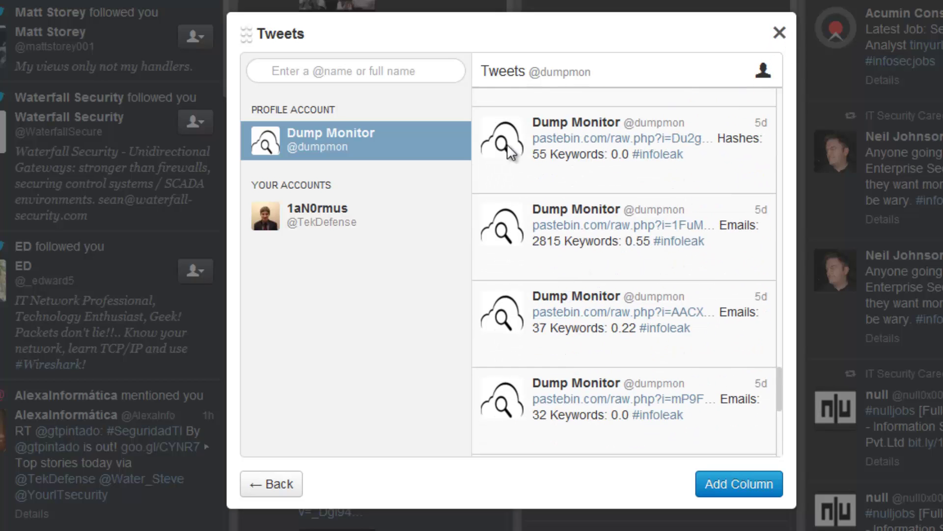
{"action": "scroll", "coordinate": [531, 230], "scroll_direction": "down", "scroll_amount": 6}
{"action": "scroll", "coordinate": [624, 263], "scroll_direction": "up", "scroll_amount": 6}
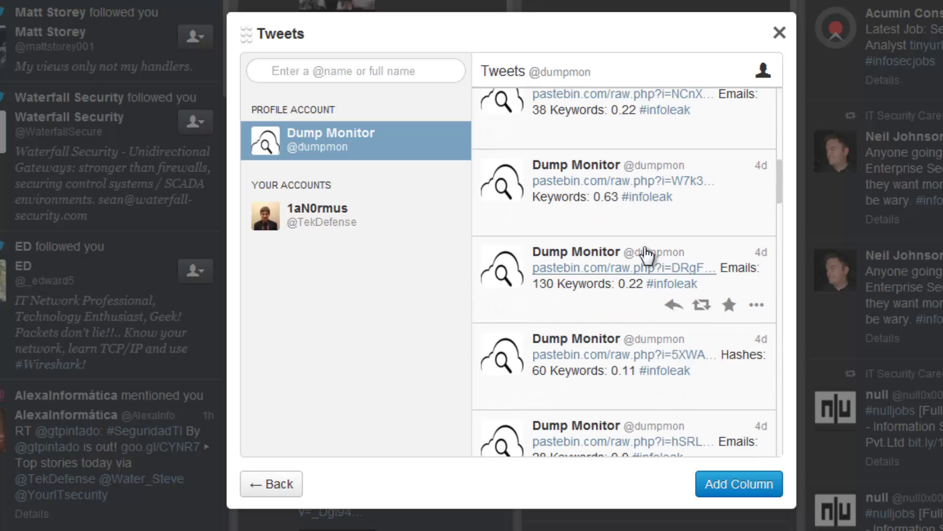
{"action": "left_click", "coordinate": [780, 34]}
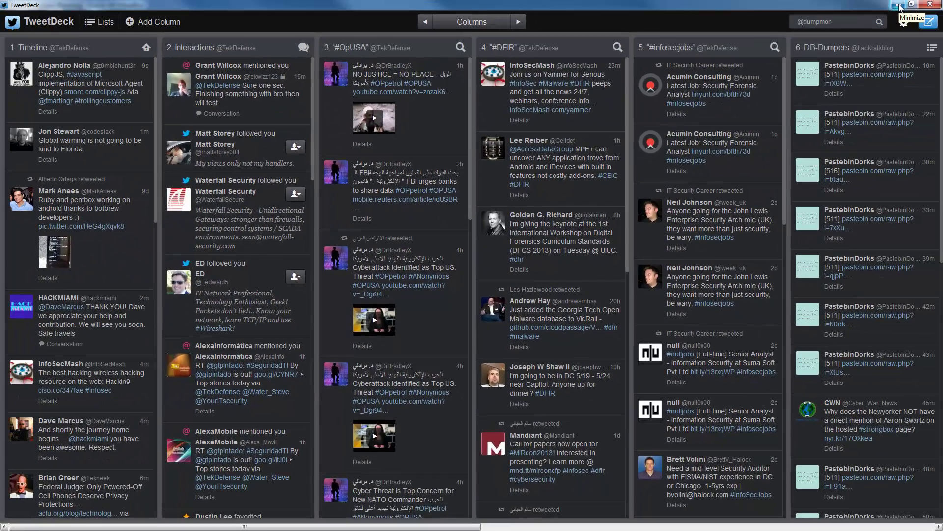
{"action": "left_click", "coordinate": [898, 5]}
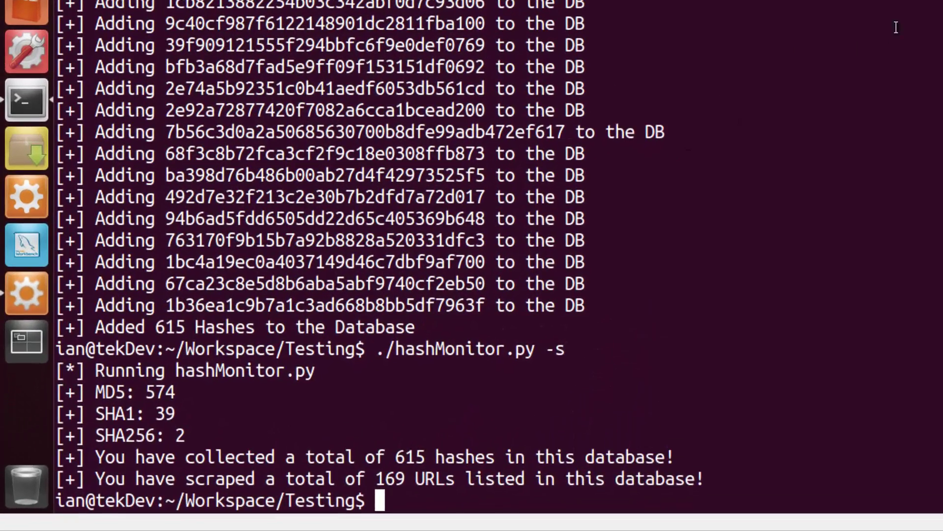
Step: Run ./hashMonitor.py -d test4.db to scan for hashes into the test4.db database
{"action": "key", "text": "Up"}
{"action": "key", "text": "BackSpace"}
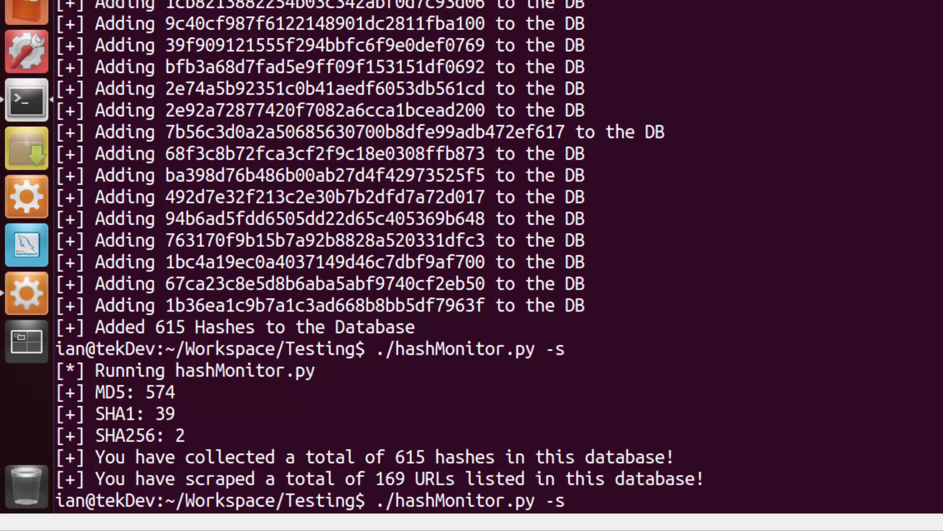
{"action": "type", "text": "d test4.db"}
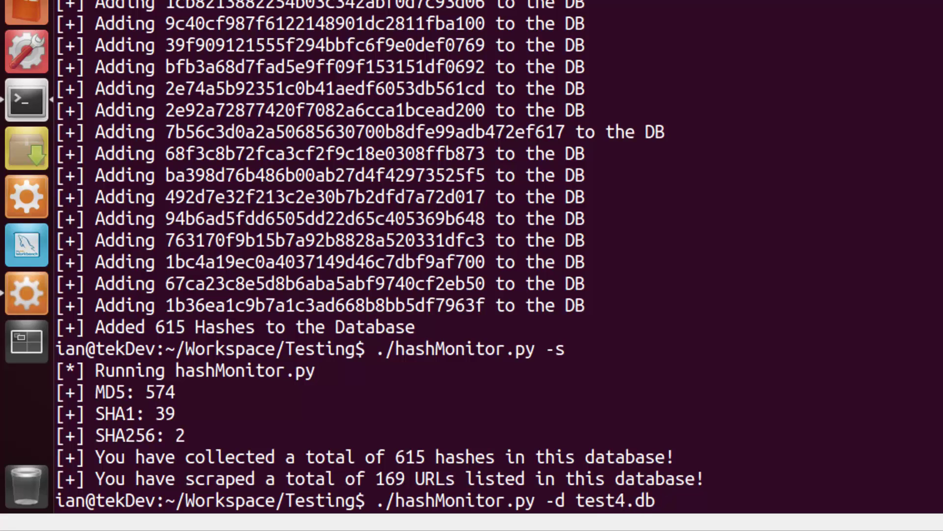
{"action": "key", "text": "Return"}
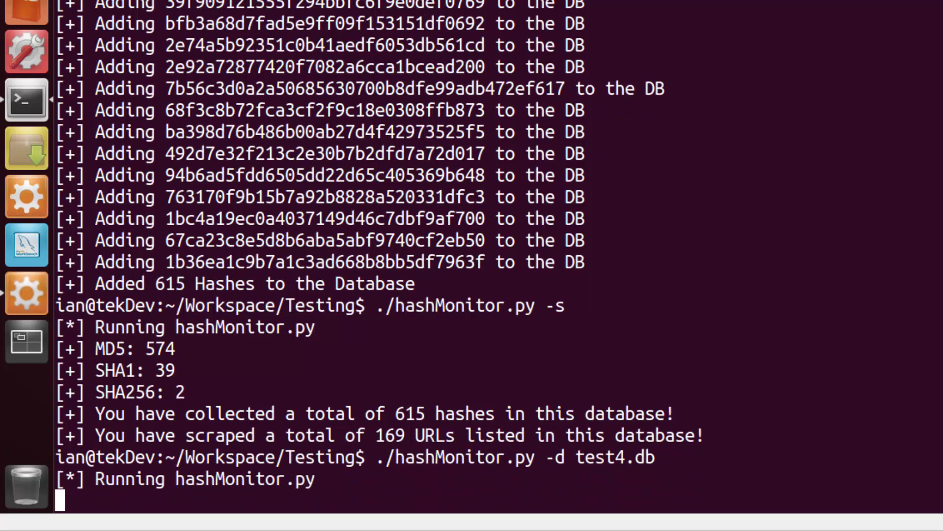
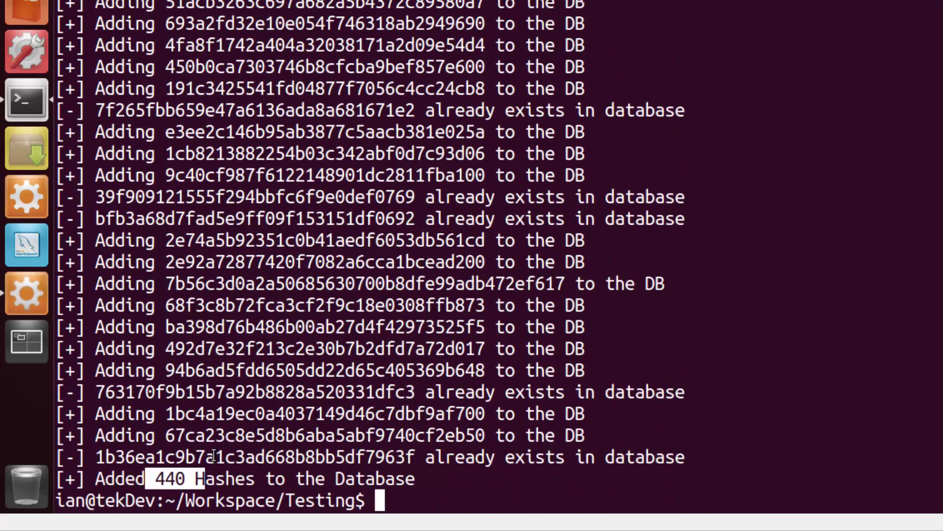
Step: Highlight several "already exists in database" entries and their [-] markers in the scan output
{"action": "left_click_drag", "start_coordinate": [88, 457], "coordinate": [669, 467]}
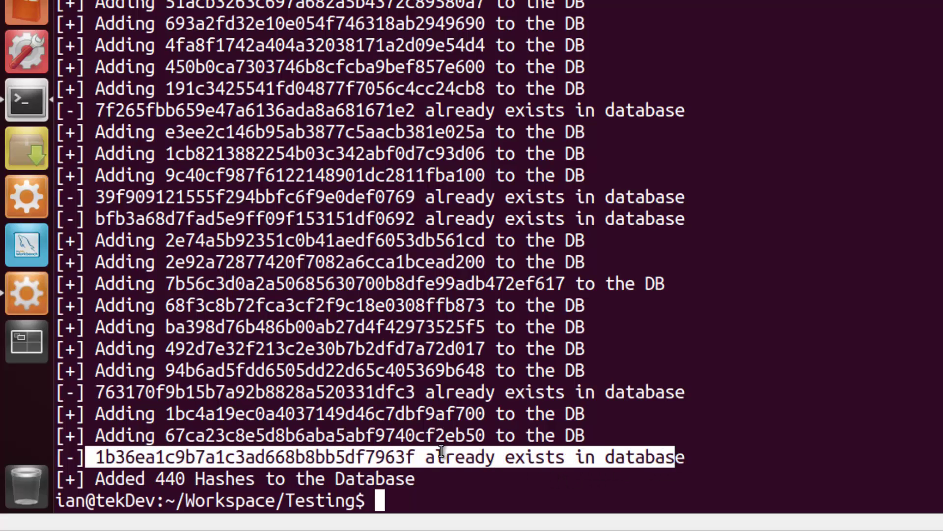
{"action": "left_click_drag", "start_coordinate": [98, 392], "coordinate": [686, 388]}
{"action": "left_click_drag", "start_coordinate": [673, 282], "coordinate": [636, 283]}
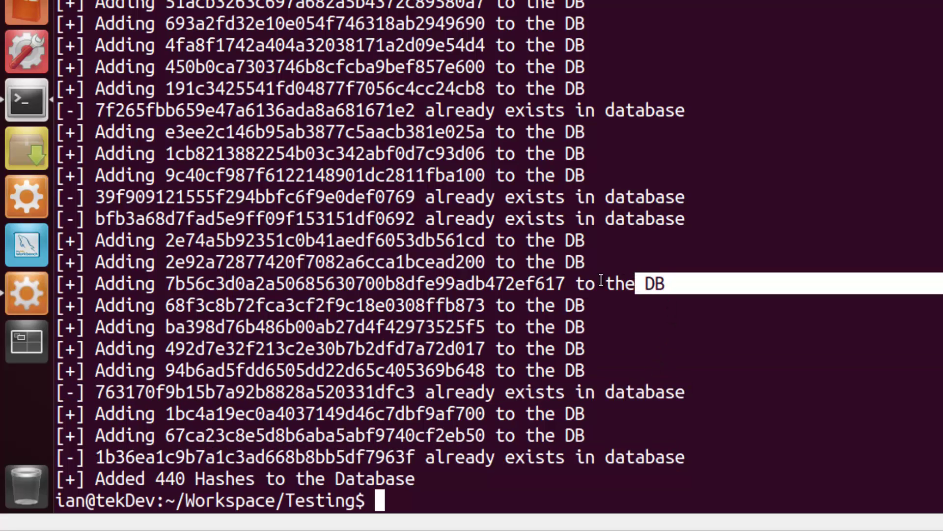
{"action": "left_click_drag", "start_coordinate": [97, 216], "coordinate": [195, 218]}
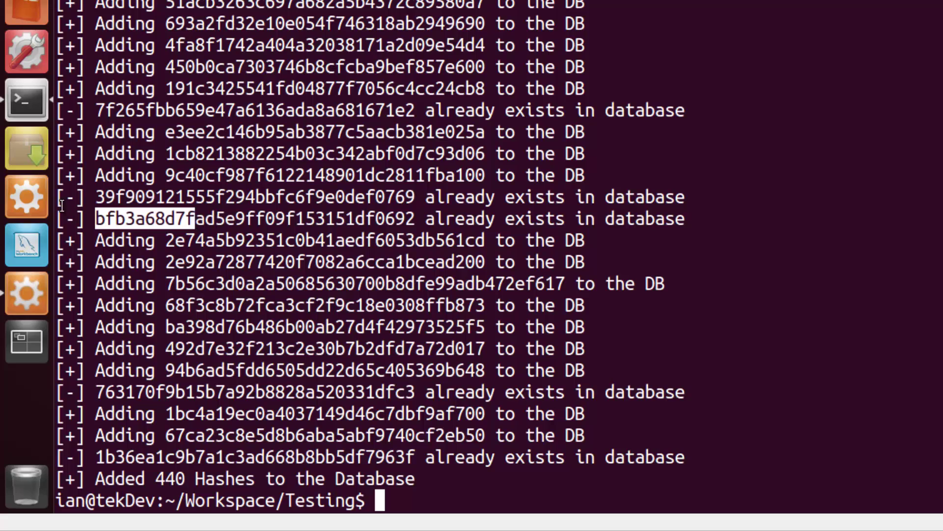
{"action": "left_click_drag", "start_coordinate": [62, 196], "coordinate": [83, 197]}
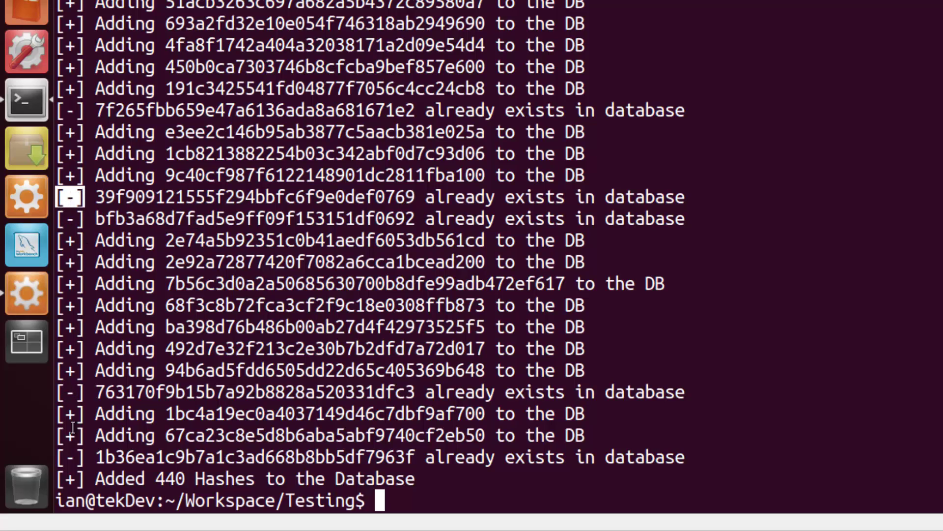
{"action": "left_click_drag", "start_coordinate": [86, 459], "coordinate": [57, 458]}
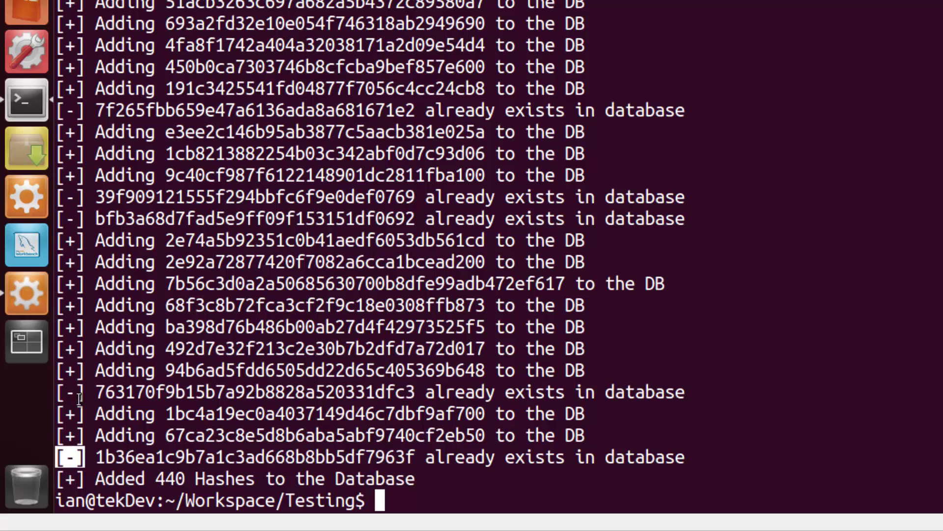
{"action": "left_click_drag", "start_coordinate": [82, 391], "coordinate": [55, 394]}
Step: Run ./hashMonitor.py -d test4.db -s to display the summary of test4.db
{"action": "key", "text": "Up"}
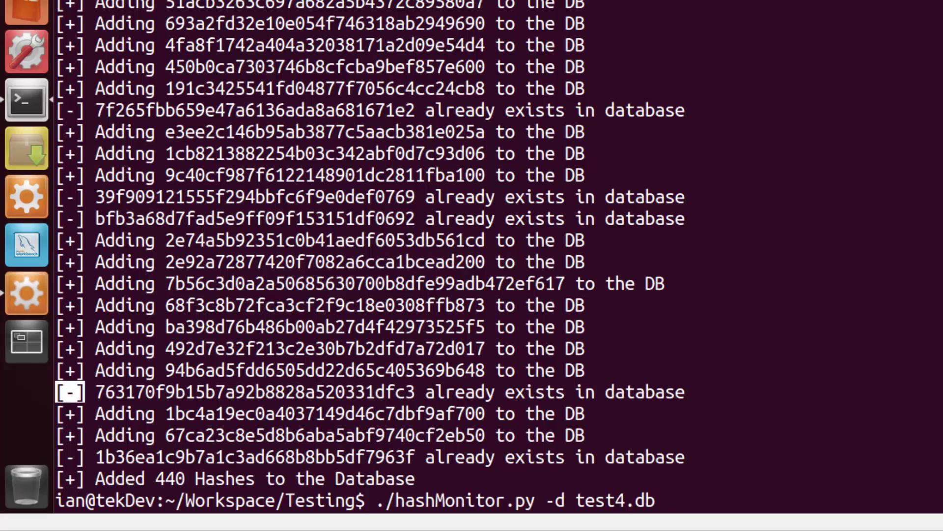
{"action": "type", "text": "-s"}
{"action": "key", "text": "Return"}
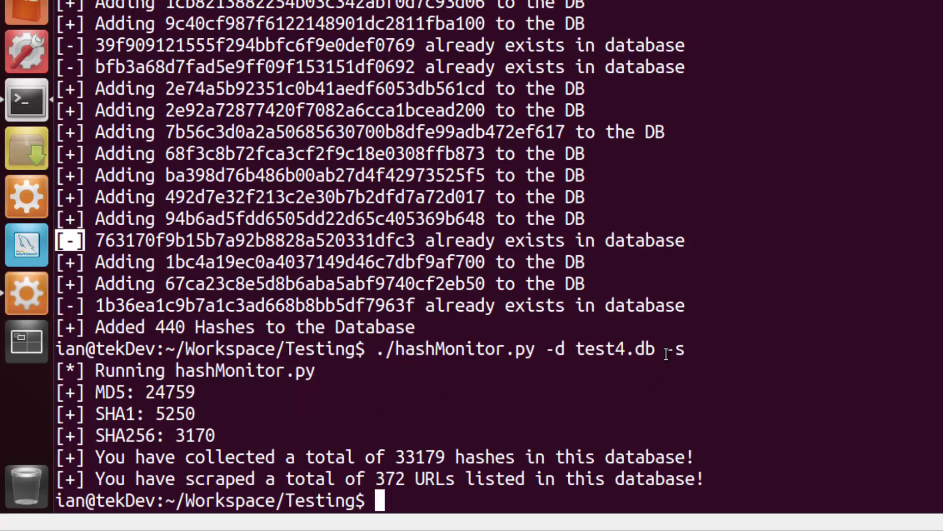
Step: Display the summary of the test5.db database by running ./hashMonitor.py -d test5.db -s
{"action": "key", "text": "Up"}
{"action": "key", "text": "Left"}
{"action": "key", "text": "Left"}
{"action": "key", "text": "Left"}
{"action": "key", "text": "Left"}
{"action": "key", "text": "Left"}
{"action": "key", "text": "Left"}
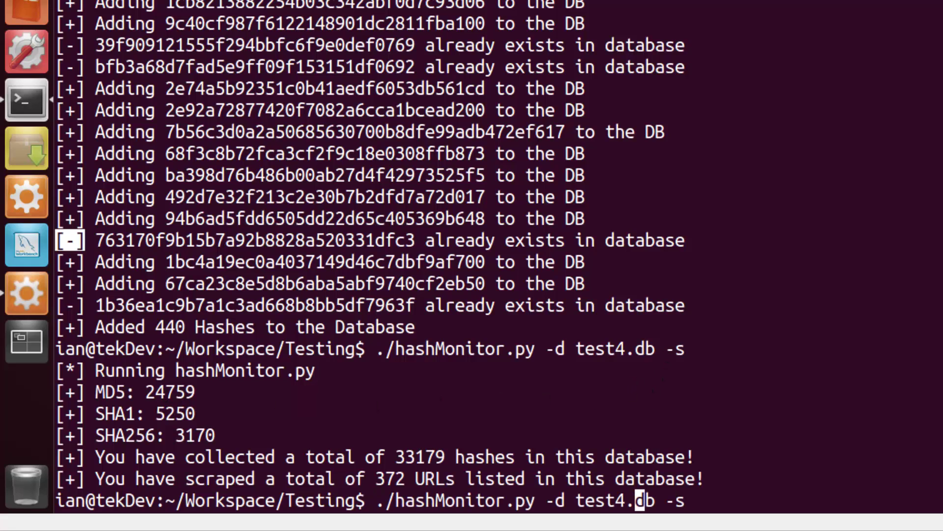
{"action": "key", "text": "BackSpace"}
{"action": "type", "text": "5"}
{"action": "key", "text": "Return"}
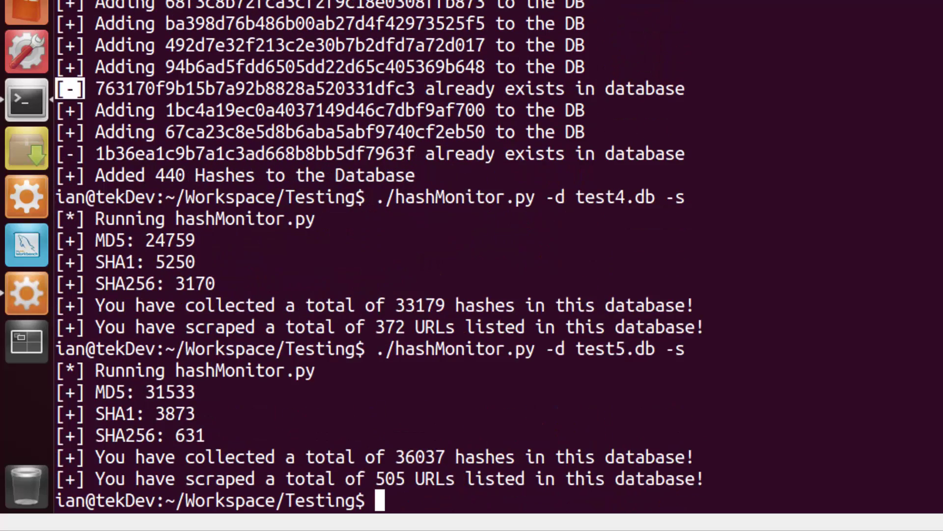
Step: Display the summary of the older database by running ./hashMonitor.py -d hashMon_old.db -s
{"action": "key", "text": "Up"}
{"action": "key", "text": "Left"}
{"action": "key", "text": "Left"}
{"action": "key", "text": "Left"}
{"action": "key", "text": "Left"}
{"action": "key", "text": "Left"}
{"action": "key", "text": "Left"}
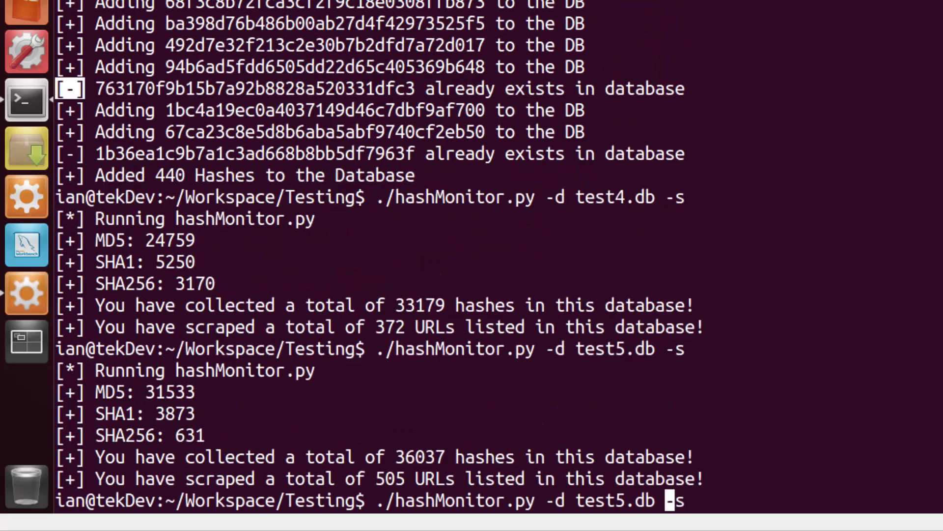
{"action": "key", "text": "BackSpace"}
{"action": "key", "text": "BackSpace"}
{"action": "key", "text": "BackSpace"}
{"action": "key", "text": "BackSpace"}
{"action": "key", "text": "BackSpace"}
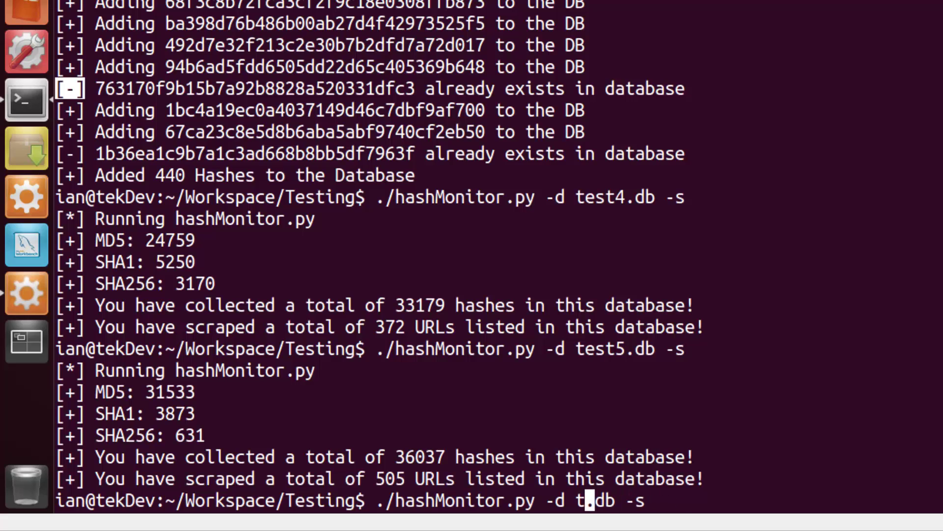
{"action": "type", "text": "hash"}
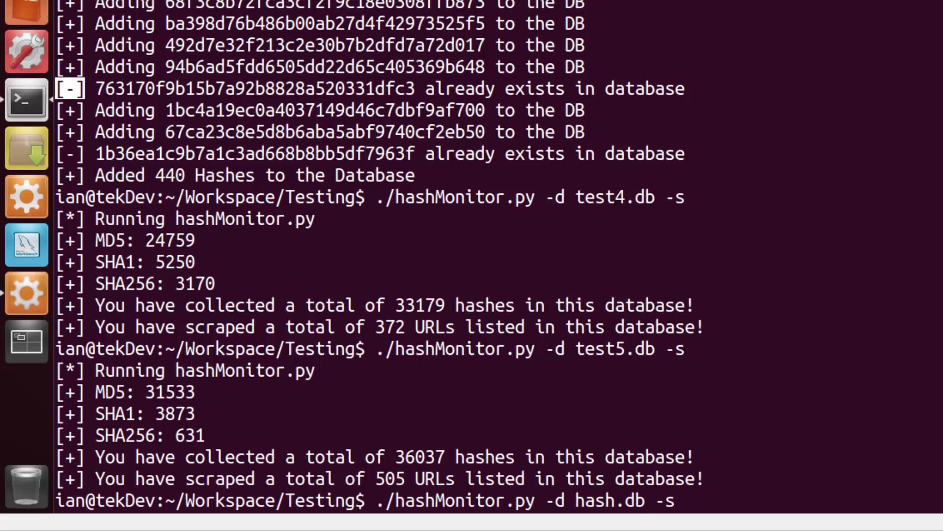
{"action": "type", "text": "Mon"}
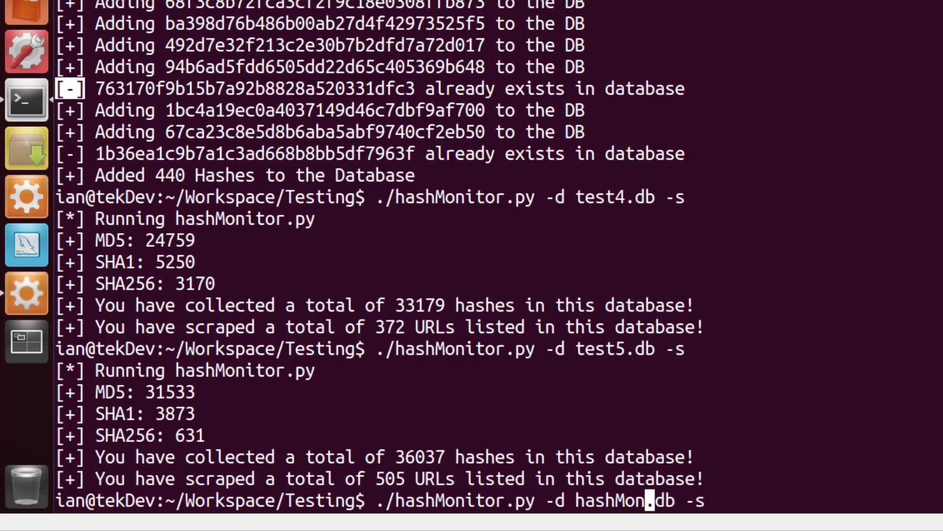
{"action": "type", "text": "_old"}
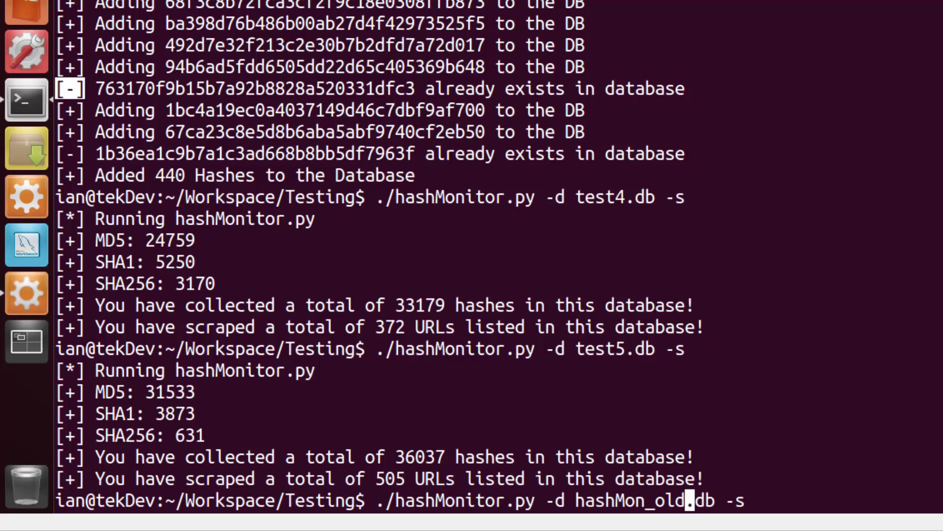
{"action": "key", "text": "Return"}
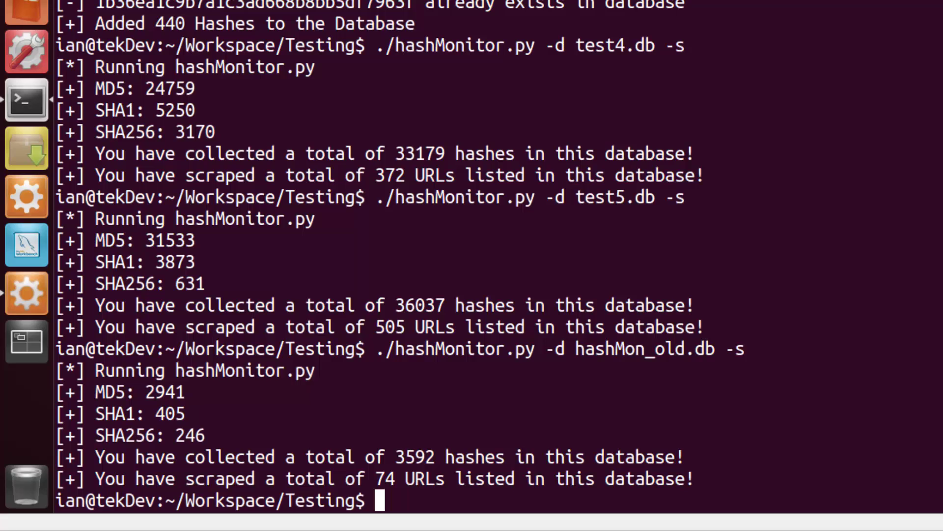
Step: Try to display the summary of hashMon_old2.db with ./hashMonitor.py -d hashMon_old2.db -s, and stop the running command
{"action": "key", "text": "Up"}
{"action": "key", "text": "Left"}
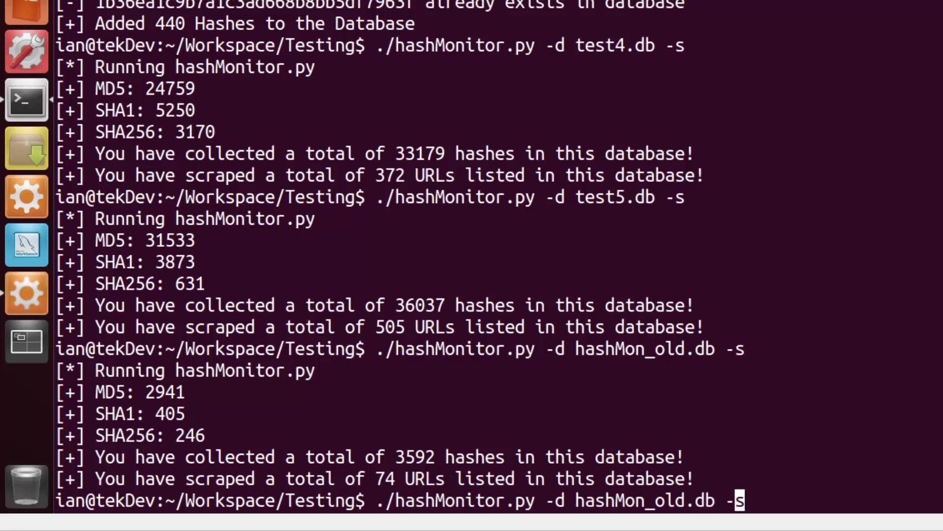
{"action": "key", "text": "Left"}
{"action": "key", "text": "Left"}
{"action": "key", "text": "Left"}
{"action": "key", "text": "Left"}
{"action": "key", "text": "Left"}
{"action": "type", "text": "2"}
{"action": "key", "text": "Return"}
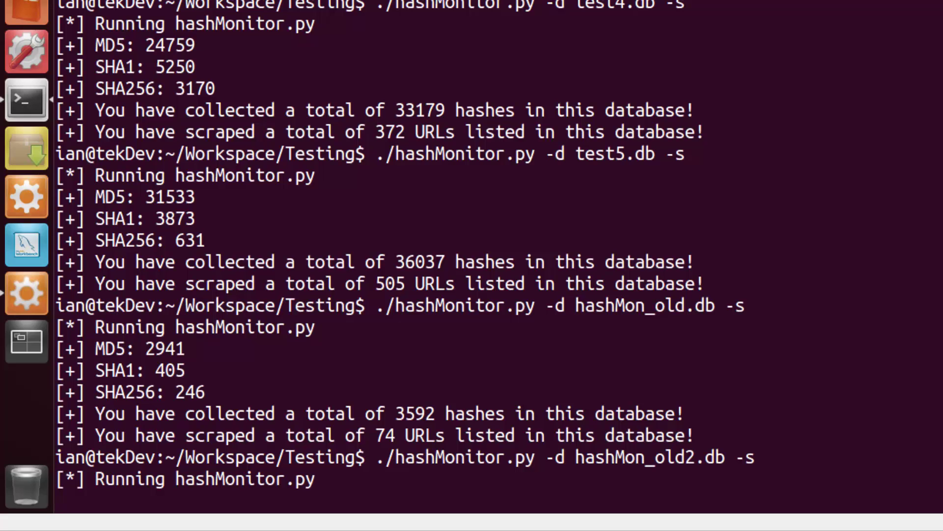
{"action": "key", "text": "ctrl+c"}
{"action": "key", "text": "ctrl+z"}
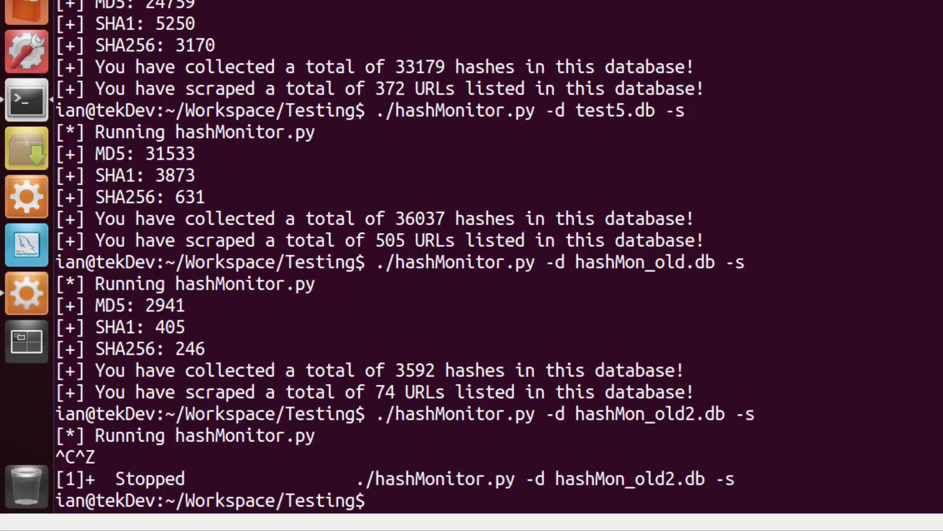
Step: List the files in the Testing folder with ls and clear the terminal
{"action": "type", "text": "ls"}
{"action": "key", "text": "Return"}
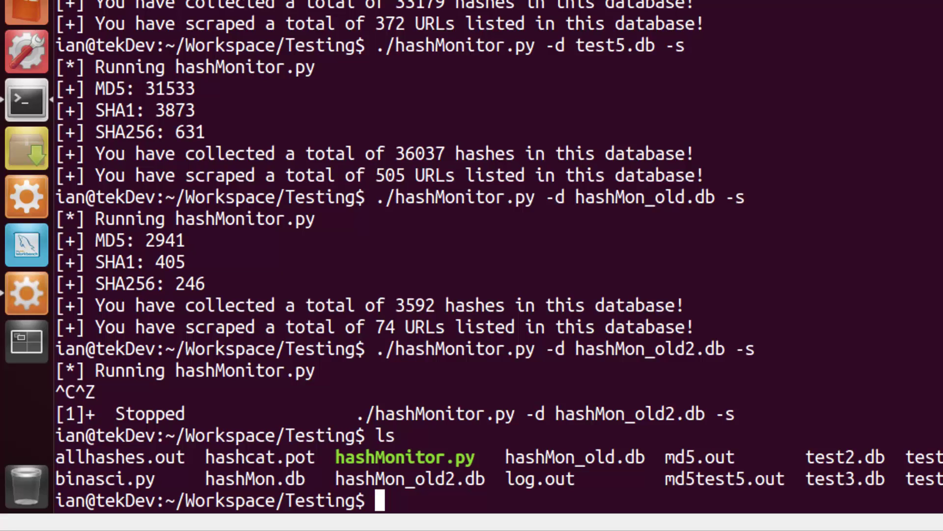
{"action": "type", "text": "clear"}
{"action": "key", "text": "Return"}
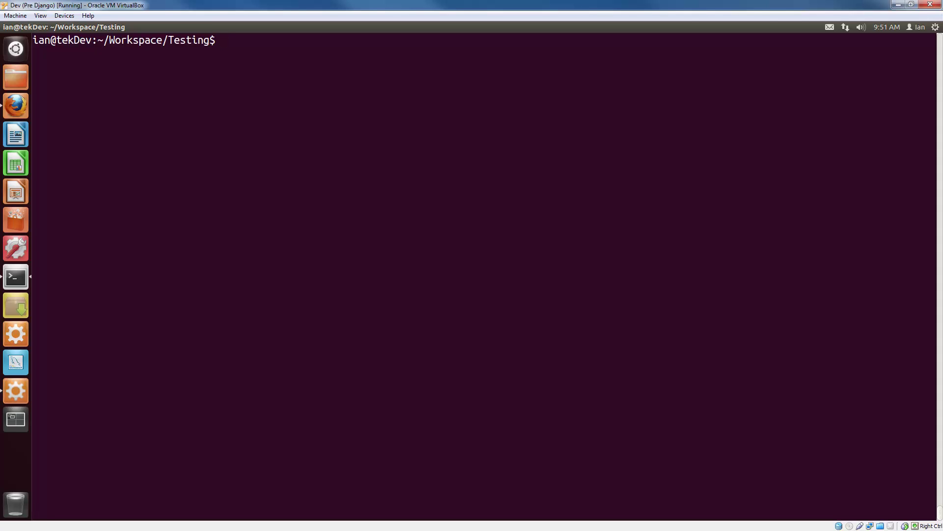
Step: Run ./hashMonitor.py -l MD5 to list the MD5 hashes stored in the default database
{"action": "type", "text": "./hash"}
{"action": "key", "text": "Tab"}
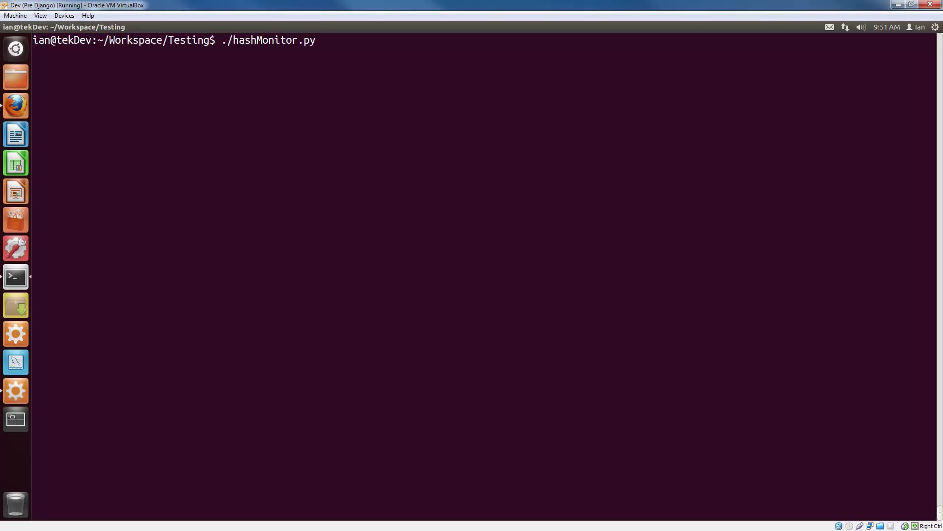
{"action": "type", "text": "-l MD5"}
{"action": "key", "text": "BackSpace"}
{"action": "key", "text": "BackSpace"}
{"action": "key", "text": "BackSpace"}
{"action": "type", "text": "SHA1"}
{"action": "key", "text": "BackSpace"}
{"action": "key", "text": "BackSpace"}
{"action": "key", "text": "BackSpace"}
{"action": "key", "text": "BackSpace"}
{"action": "type", "text": "MD5"}
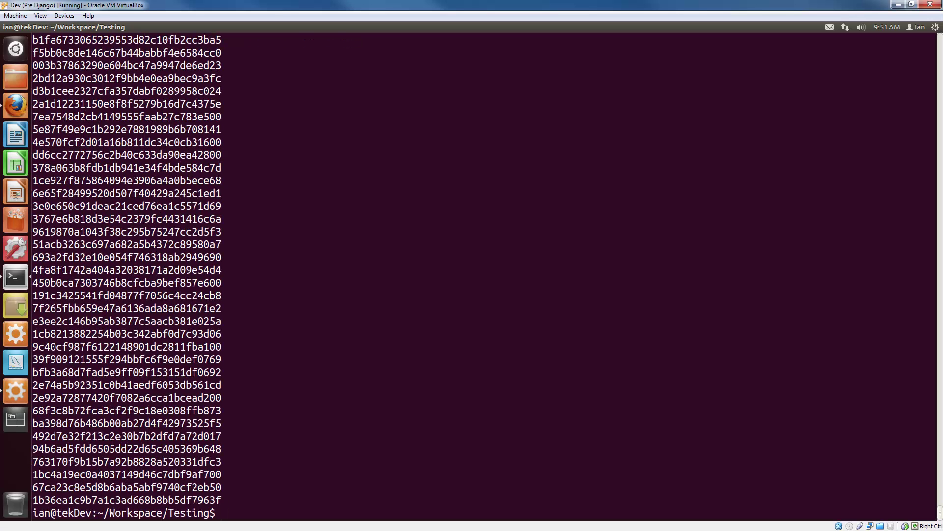
Step: Write the list of MD5 hashes to a file by running ./hashMonitor.py -l MD5 -o tektip29.out
{"action": "key", "text": "Up"}
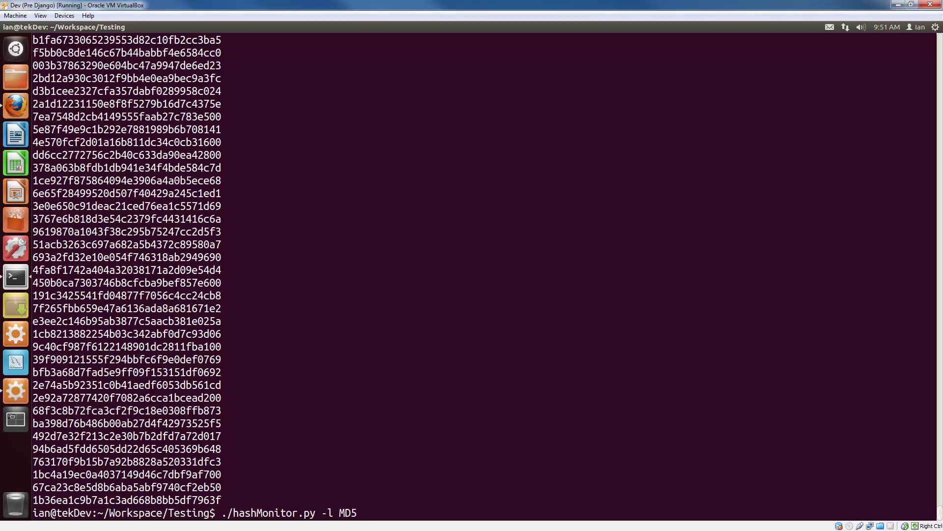
{"action": "type", "text": "-o"}
{"action": "type", "text": "tektip29.out"}
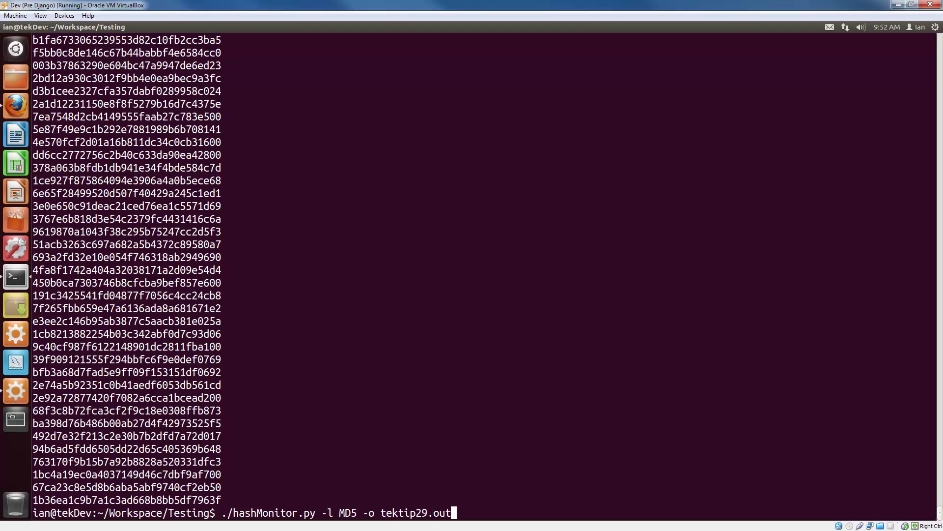
{"action": "key", "text": "Return"}
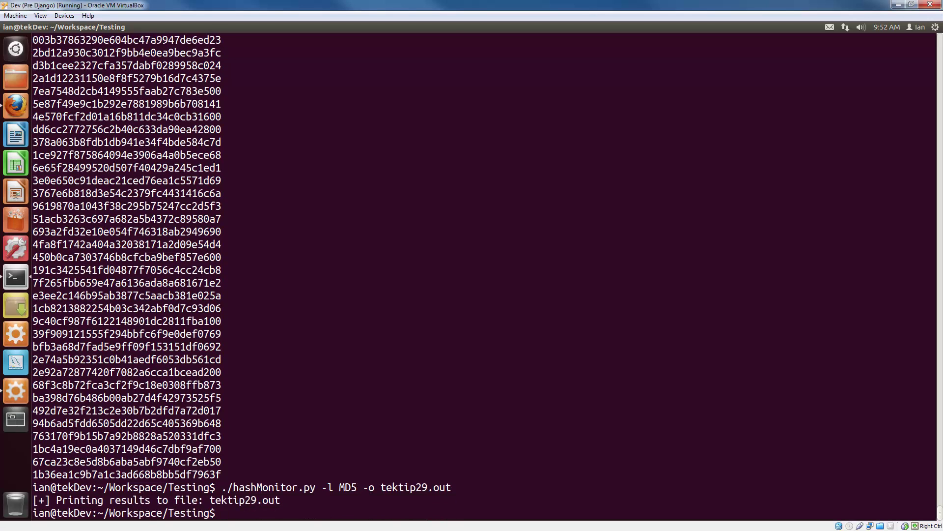
Step: List the files in the Testing folder with ls and print the contents of tektip29.out with cat
{"action": "type", "text": "ls"}
{"action": "key", "text": "Return"}
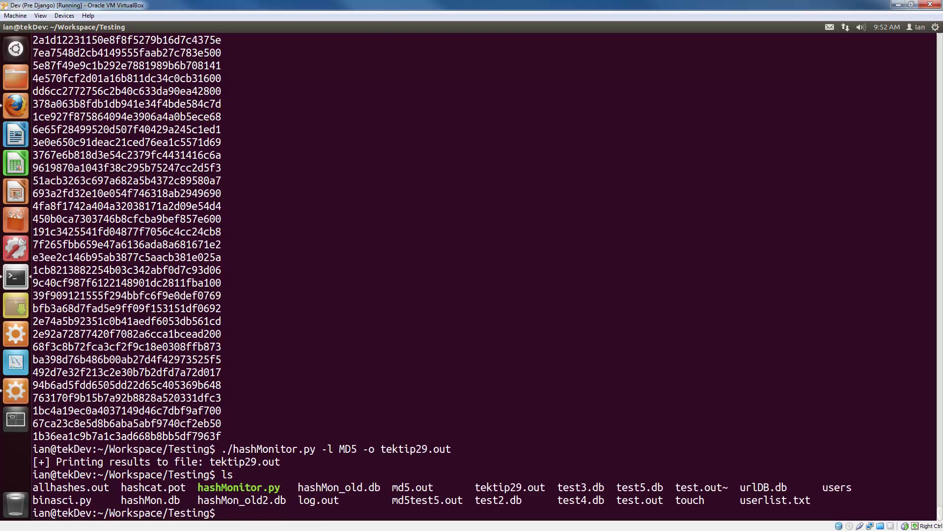
{"action": "type", "text": "cat tektip"}
{"action": "key", "text": "Tab"}
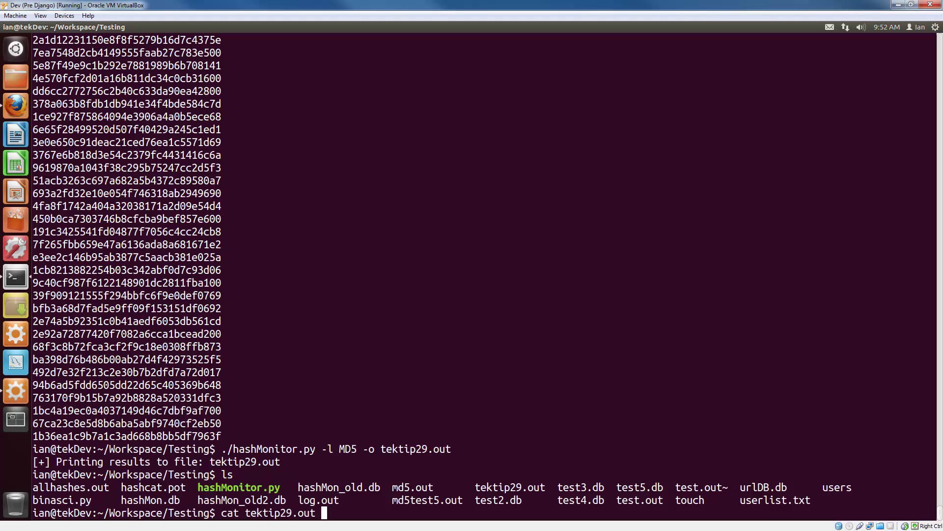
{"action": "key", "text": "Return"}
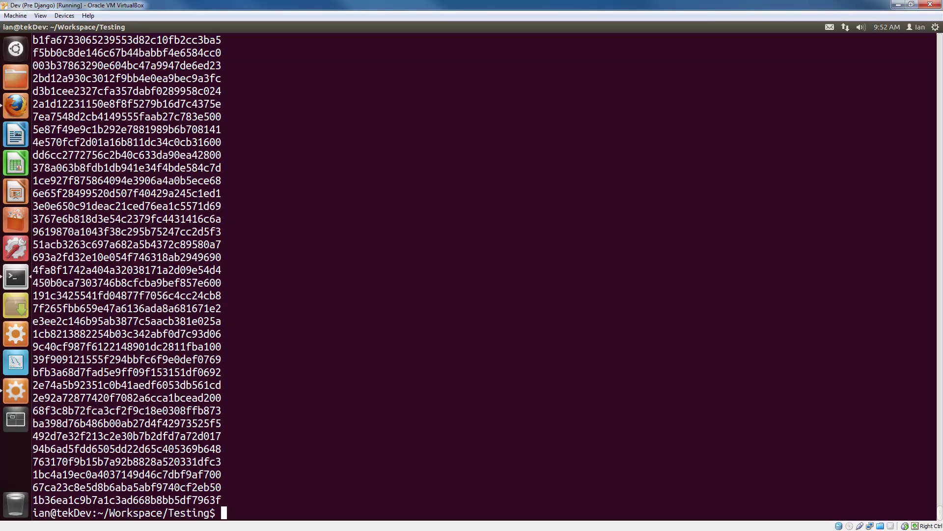
Step: Try listing hashes with the made-up hash type sdFJj by running ./hashMonitor.py -l sdFJj
{"action": "key", "text": "Up"}
{"action": "key", "text": "Down"}
{"action": "type", "text": "ls"}
{"action": "key", "text": "Up"}
{"action": "key", "text": "Up"}
{"action": "key", "text": "BackSpace"}
{"action": "key", "text": "BackSpace"}
{"action": "key", "text": "BackSpace"}
{"action": "key", "text": "BackSpace"}
{"action": "key", "text": "BackSpace"}
{"action": "key", "text": "BackSpace"}
{"action": "key", "text": "BackSpace"}
{"action": "key", "text": "BackSpace"}
{"action": "key", "text": "BackSpace"}
{"action": "key", "text": "BackSpace"}
{"action": "key", "text": "BackSpace"}
{"action": "key", "text": "BackSpace"}
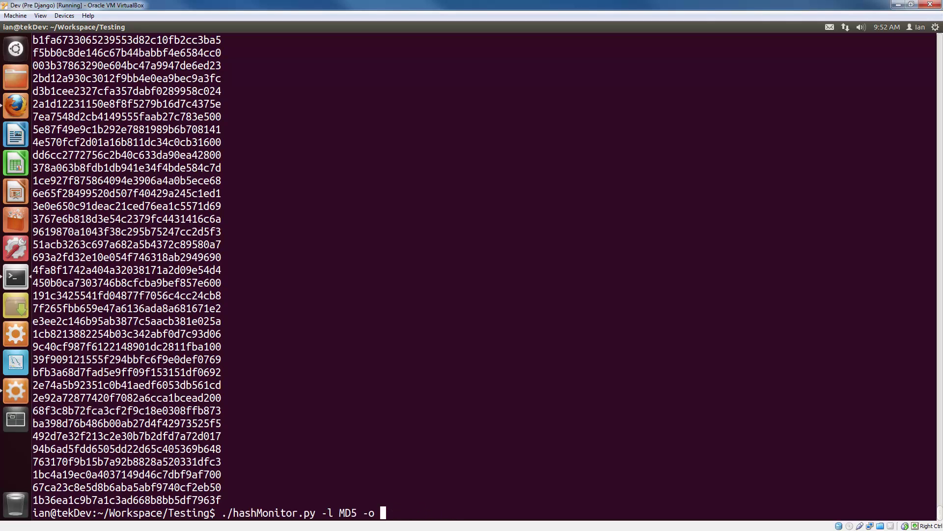
{"action": "key", "text": "BackSpace"}
{"action": "key", "text": "BackSpace"}
{"action": "key", "text": "BackSpace"}
{"action": "key", "text": "BackSpace"}
{"action": "key", "text": "BackSpace"}
{"action": "key", "text": "BackSpace"}
{"action": "key", "text": "BackSpace"}
{"action": "type", "text": "sdFJj"}
{"action": "key", "text": "Return"}
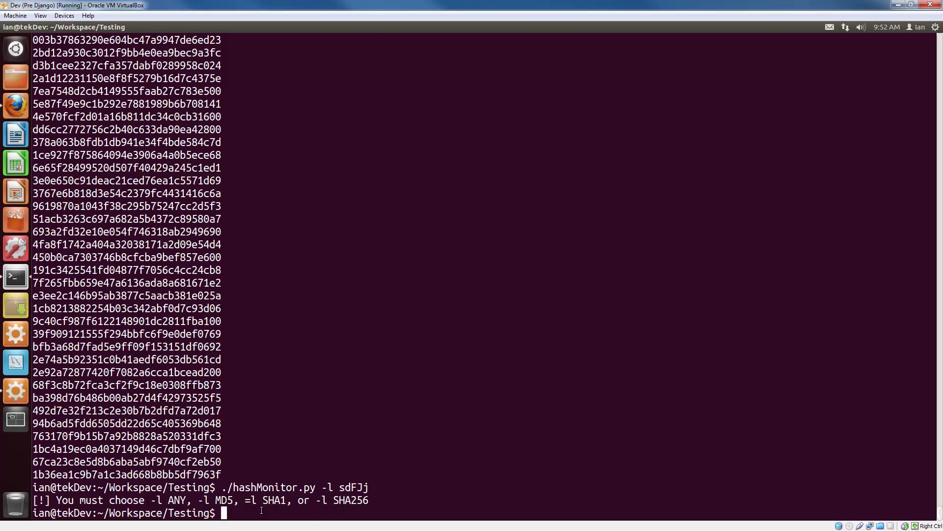
{"action": "left_click_drag", "start_coordinate": [244, 500], "coordinate": [250, 500]}
{"action": "left_click", "coordinate": [231, 510]}
Step: Run ./hashMonitor.py -l ANY to list hashes of every type in the default database
{"action": "key", "text": "Up"}
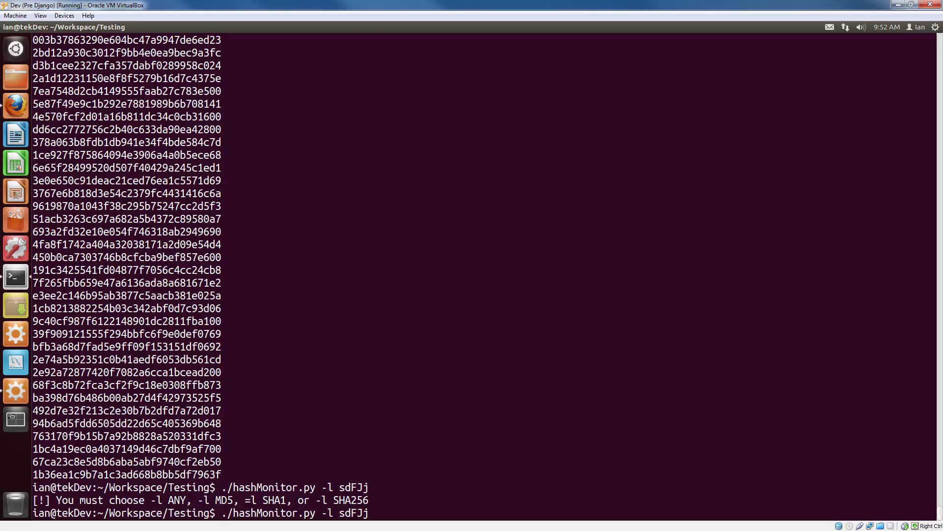
{"action": "key", "text": "BackSpace"}
{"action": "key", "text": "BackSpace"}
{"action": "key", "text": "BackSpace"}
{"action": "key", "text": "BackSpace"}
{"action": "key", "text": "BackSpace"}
{"action": "type", "text": "ANY"}
{"action": "key", "text": "Return"}
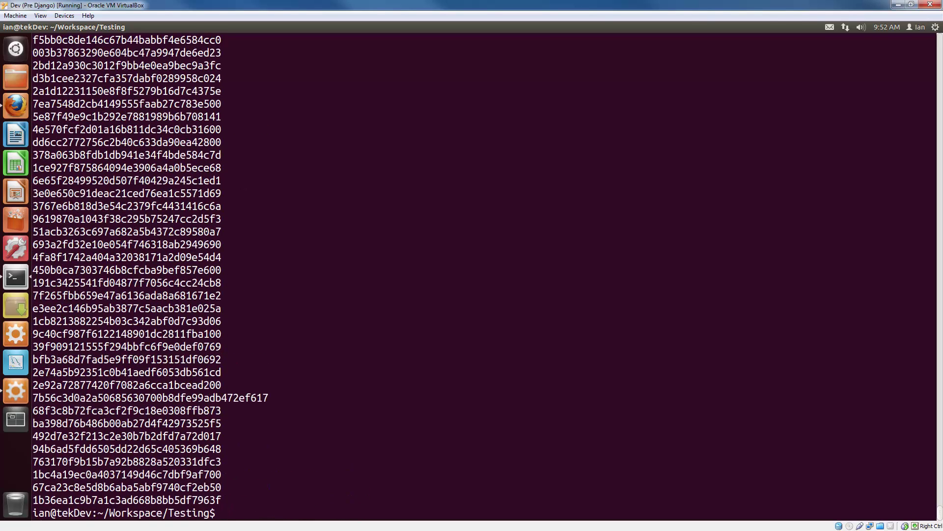
Step: Run ./hashMonitor.py -l SHA256 to list only the SHA256 hashes
{"action": "key", "text": "Up"}
{"action": "key", "text": "BackSpace"}
{"action": "key", "text": "BackSpace"}
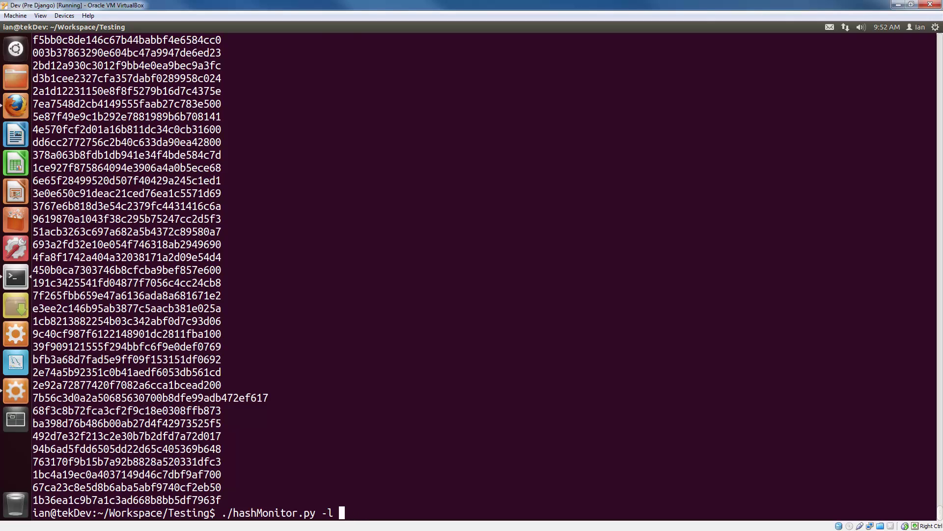
{"action": "type", "text": "SHA256"}
{"action": "key", "text": "Return"}
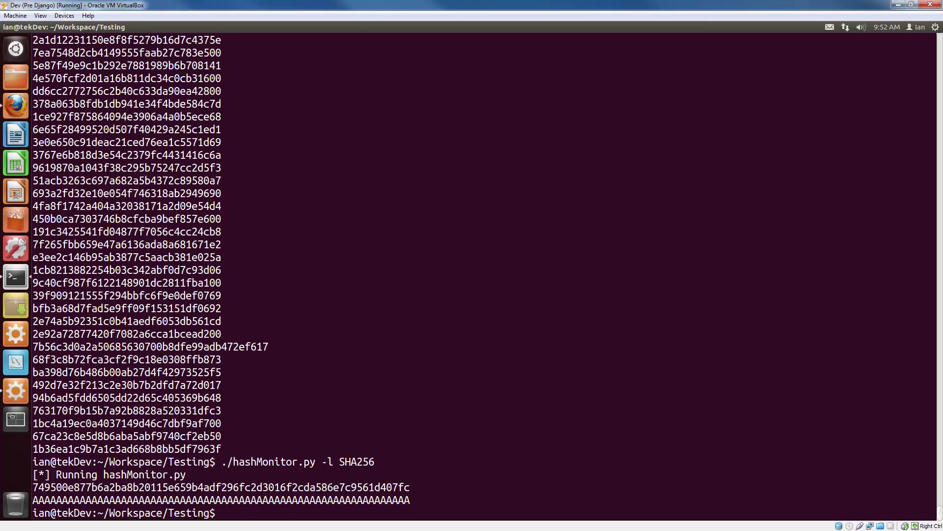
Step: Discard the recalled hashMonitor command and begin a cat command for viewing the hashcat.pot file
{"action": "key", "text": "Up"}
{"action": "key", "text": "BackSpace"}
{"action": "key", "text": "BackSpace"}
{"action": "key", "text": "BackSpace"}
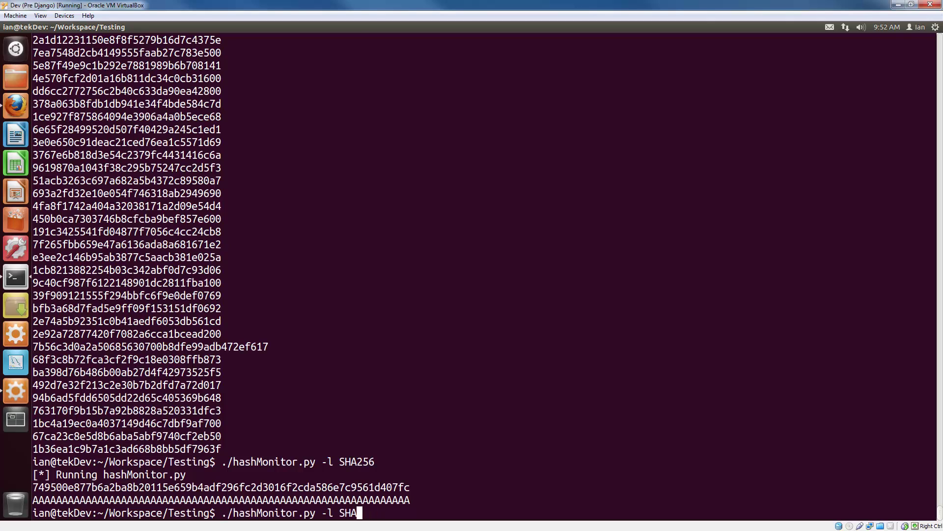
{"action": "key", "text": "BackSpace"}
{"action": "key", "text": "BackSpace"}
{"action": "key", "text": "BackSpace"}
{"action": "key", "text": "BackSpace"}
{"action": "key", "text": "BackSpace"}
{"action": "key", "text": "BackSpace"}
{"action": "key", "text": "BackSpace"}
{"action": "key", "text": "BackSpace"}
{"action": "key", "text": "BackSpace"}
{"action": "key", "text": "BackSpace"}
{"action": "key", "text": "BackSpace"}
{"action": "key", "text": "BackSpace"}
{"action": "key", "text": "BackSpace"}
{"action": "key", "text": "BackSpace"}
{"action": "key", "text": "BackSpace"}
{"action": "key", "text": "BackSpace"}
{"action": "key", "text": "BackSpace"}
{"action": "key", "text": "BackSpace"}
{"action": "key", "text": "BackSpace"}
{"action": "key", "text": "BackSpace"}
{"action": "key", "text": "BackSpace"}
{"action": "key", "text": "BackSpace"}
{"action": "key", "text": "BackSpace"}
{"action": "type", "text": "cat ha"}
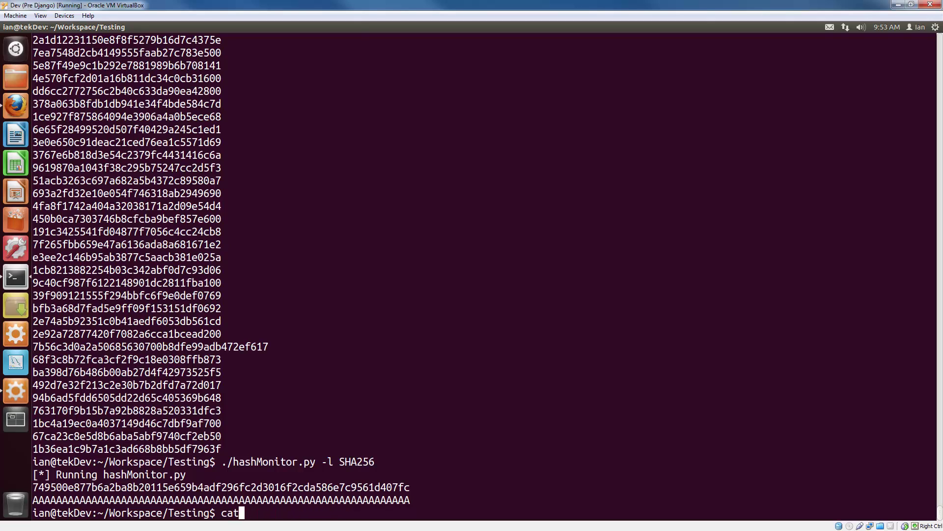
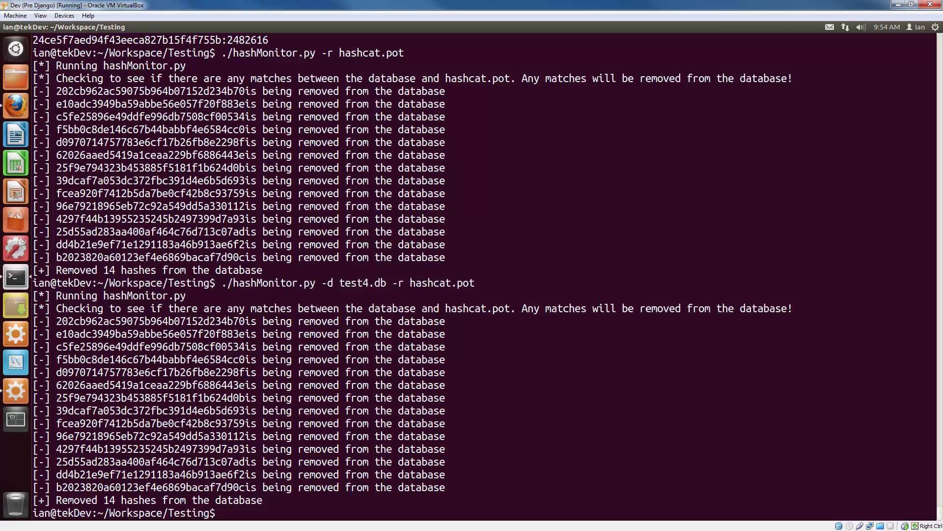
Step: Remove the hashes found in hashcat.pot from test5.db by running ./hashMonitor.py -d test5.db -r hashcat.pot
{"action": "key", "text": "Up"}
{"action": "key", "text": "Left"}
{"action": "key", "text": "Left"}
{"action": "key", "text": "Left"}
{"action": "key", "text": "Left"}
{"action": "key", "text": "Left"}
{"action": "key", "text": "Left"}
{"action": "key", "text": "Left"}
{"action": "key", "text": "Left"}
{"action": "key", "text": "Left"}
{"action": "key", "text": "Left"}
{"action": "key", "text": "Left"}
{"action": "key", "text": "Left"}
{"action": "key", "text": "Left"}
{"action": "key", "text": "Left"}
{"action": "key", "text": "Left"}
{"action": "key", "text": "Left"}
{"action": "key", "text": "Left"}
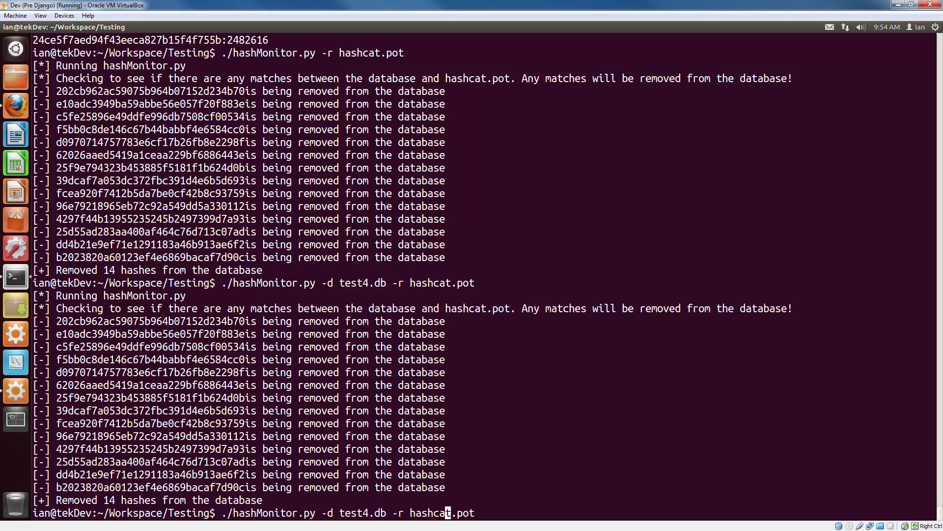
{"action": "key", "text": "Left"}
{"action": "key", "text": "BackSpace"}
{"action": "type", "text": "5"}
{"action": "key", "text": "Return"}
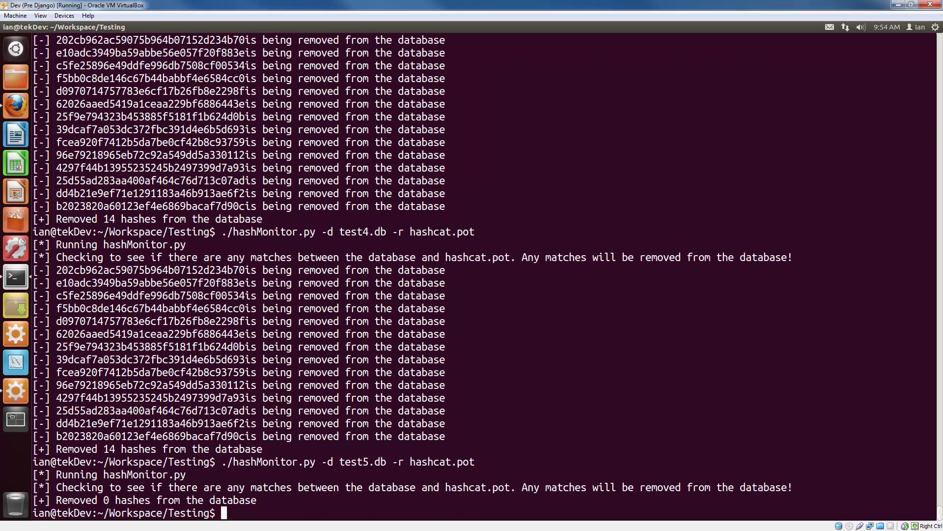
Step: Remove the hashes found in hashcat.pot from test3.db by running ./hashMonitor.py -d test3.db -r hashcat.pot
{"action": "key", "text": "Up"}
{"action": "key", "text": "Left"}
{"action": "key", "text": "Left"}
{"action": "key", "text": "Left"}
{"action": "key", "text": "Left"}
{"action": "key", "text": "Left"}
{"action": "key", "text": "Left"}
{"action": "key", "text": "Left"}
{"action": "key", "text": "Left"}
{"action": "key", "text": "Left"}
{"action": "key", "text": "Left"}
{"action": "key", "text": "Left"}
{"action": "key", "text": "Left"}
{"action": "key", "text": "Left"}
{"action": "key", "text": "Left"}
{"action": "key", "text": "Left"}
{"action": "key", "text": "Left"}
{"action": "key", "text": "Left"}
{"action": "key", "text": "Left"}
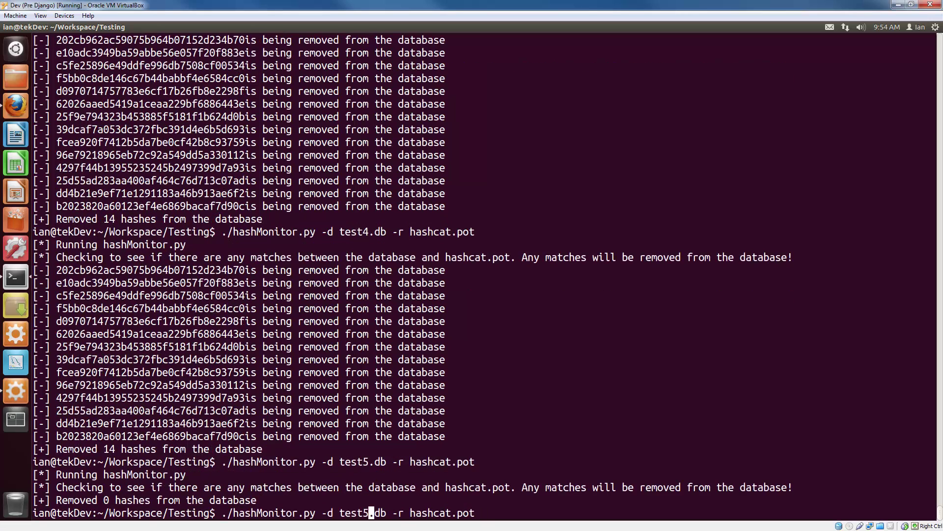
{"action": "key", "text": "BackSpace"}
{"action": "type", "text": "3"}
{"action": "key", "text": "Return"}
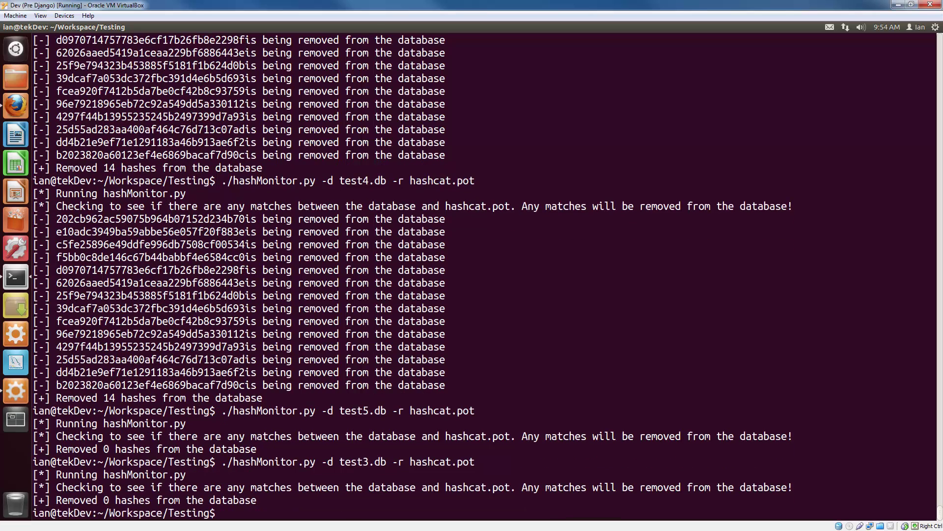
Step: Remove the hashes found in hashcat.pot from test2.db by running ./hashMonitor.py -d test2.db -r hashcat.pot
{"action": "key", "text": "Up"}
{"action": "key", "text": "Left"}
{"action": "key", "text": "Left"}
{"action": "key", "text": "Left"}
{"action": "key", "text": "Left"}
{"action": "key", "text": "Left"}
{"action": "key", "text": "Left"}
{"action": "key", "text": "Left"}
{"action": "key", "text": "Left"}
{"action": "key", "text": "Left"}
{"action": "key", "text": "Left"}
{"action": "key", "text": "Left"}
{"action": "key", "text": "Left"}
{"action": "key", "text": "Left"}
{"action": "key", "text": "Left"}
{"action": "key", "text": "Left"}
{"action": "key", "text": "Left"}
{"action": "key", "text": "Left"}
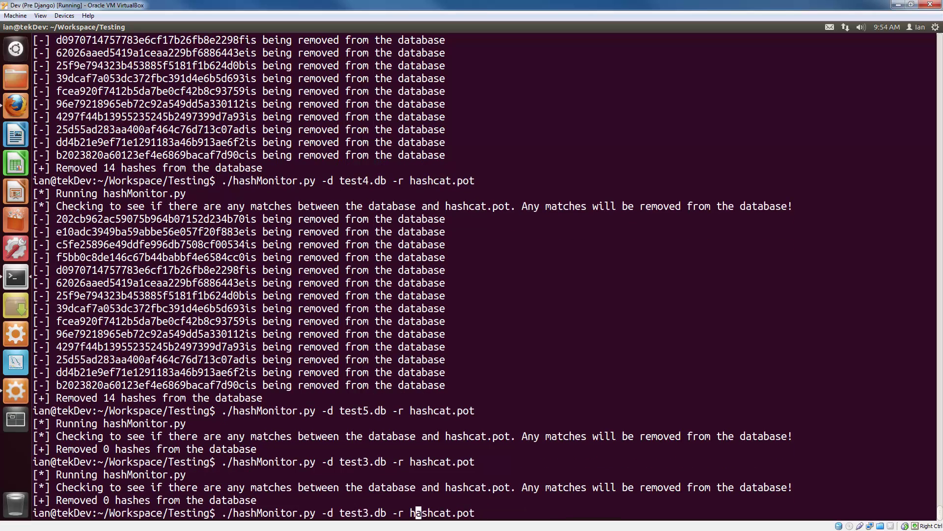
{"action": "key", "text": "Left"}
{"action": "key", "text": "BackSpace"}
{"action": "type", "text": "2"}
{"action": "key", "text": "Return"}
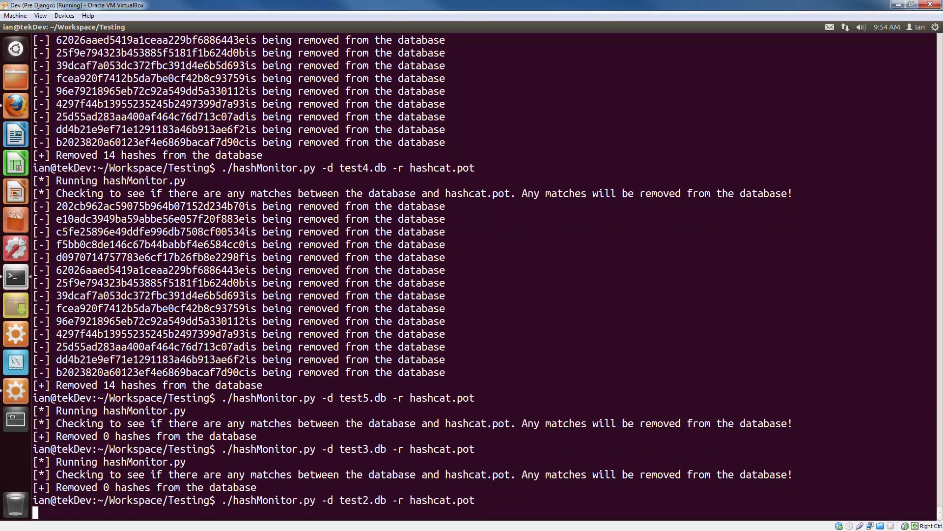
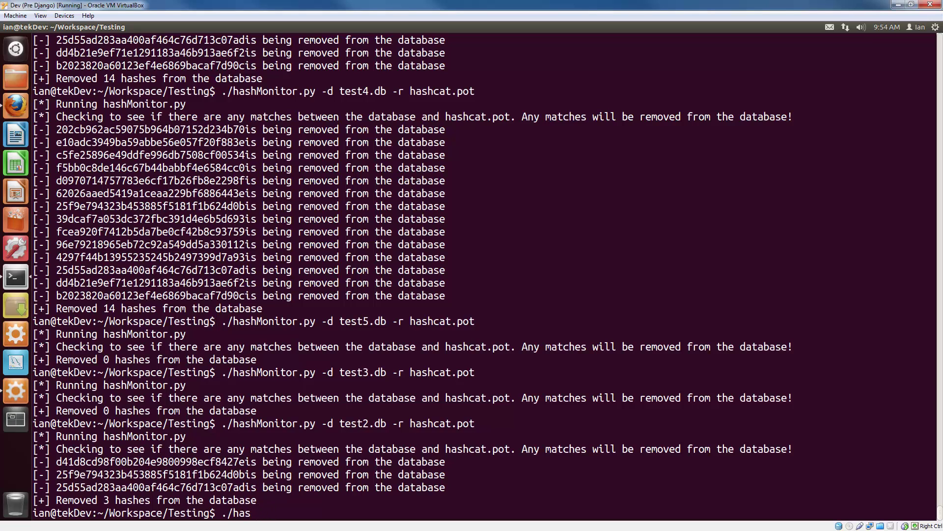
Step: Display the hashMonitor usage help by running ./hashMonitor.py -h
{"action": "type", "text": "hM"}
{"action": "key", "text": "Tab"}
{"action": "type", "text": "-h"}
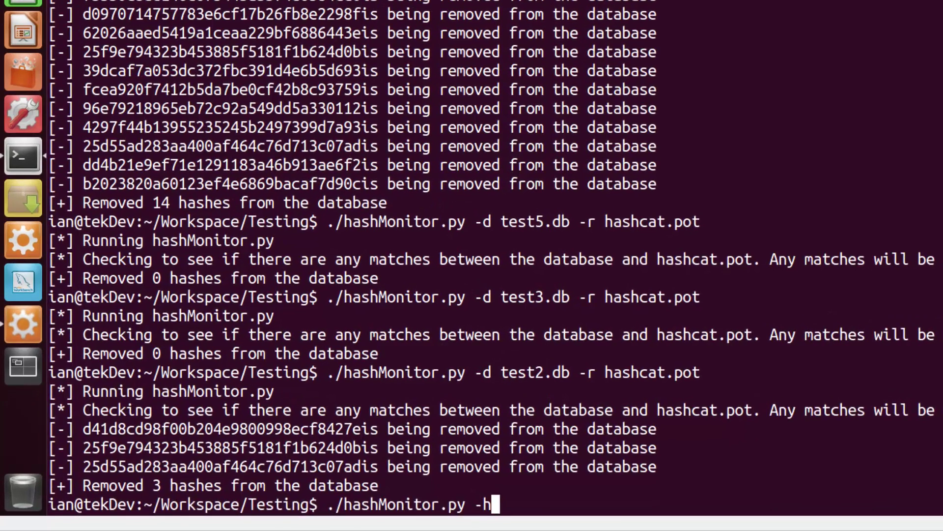
{"action": "key", "text": "Return"}
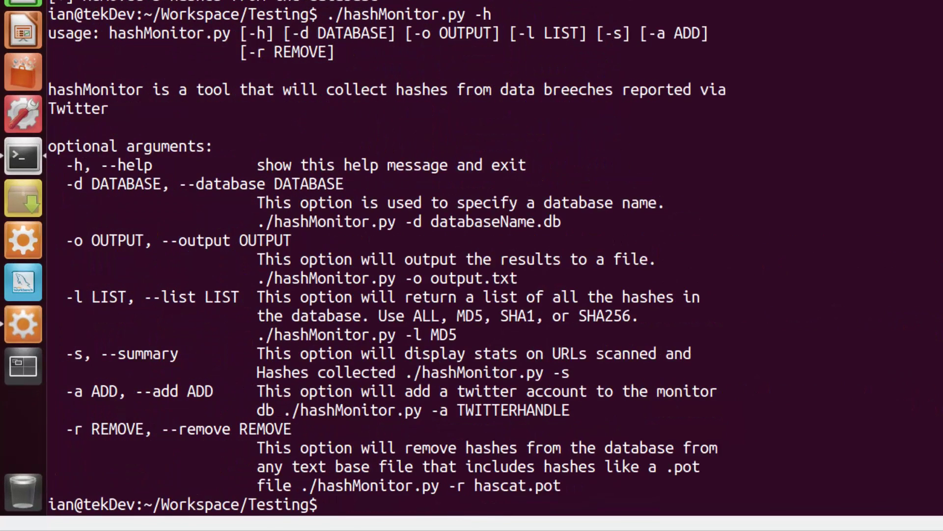